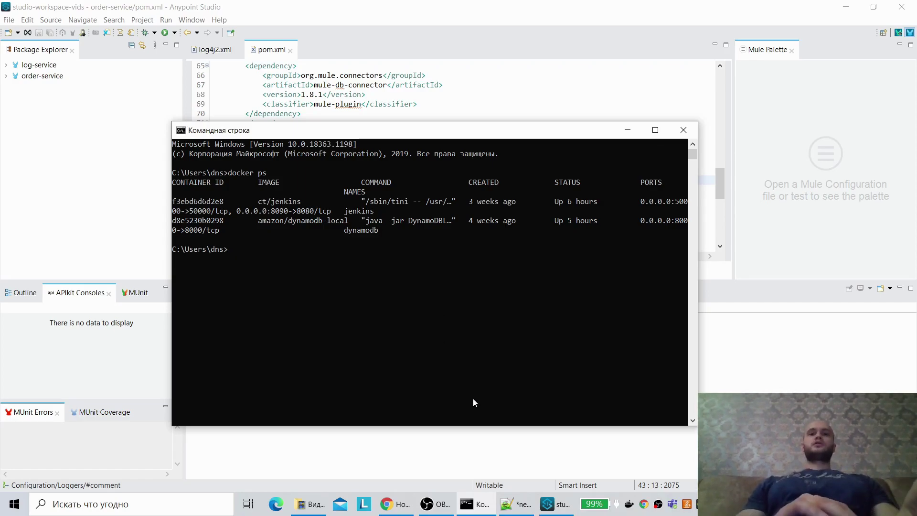
Select the mongo docker run command in the Notepad++ setup notes.
left_click(515, 506)
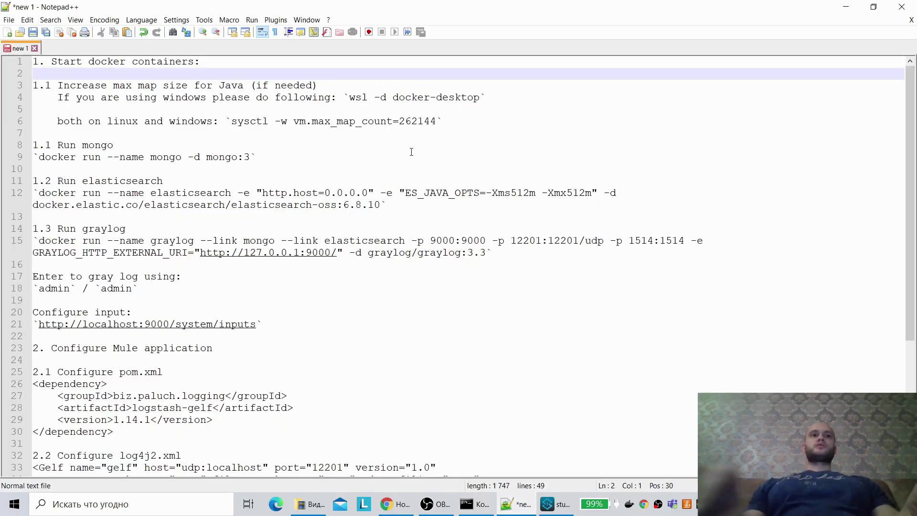
key("Down")
key("Down")
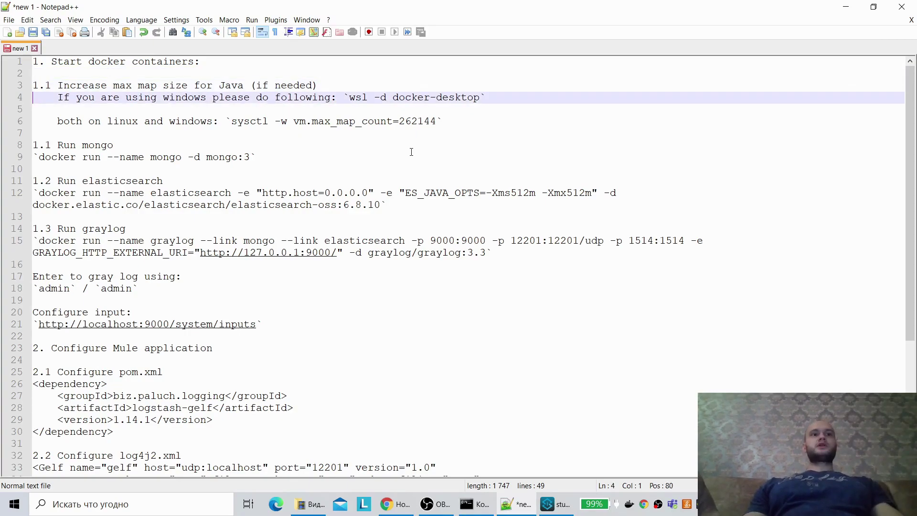
key("Down")
key("Down")
key("Down")
key("Down")
key("Right")
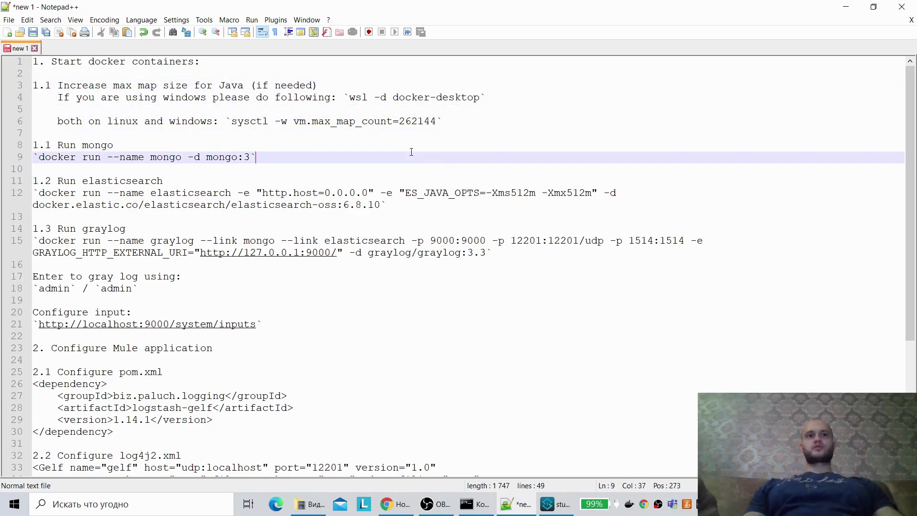
key("shift+End")
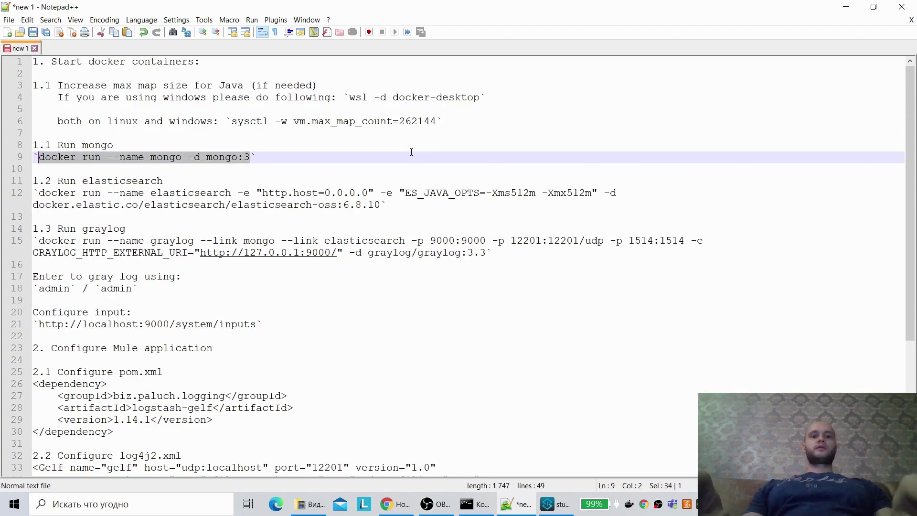
Run `docker run --name mongo -d mongo:3` in Command Prompt, then list running containers.
left_click(475, 504)
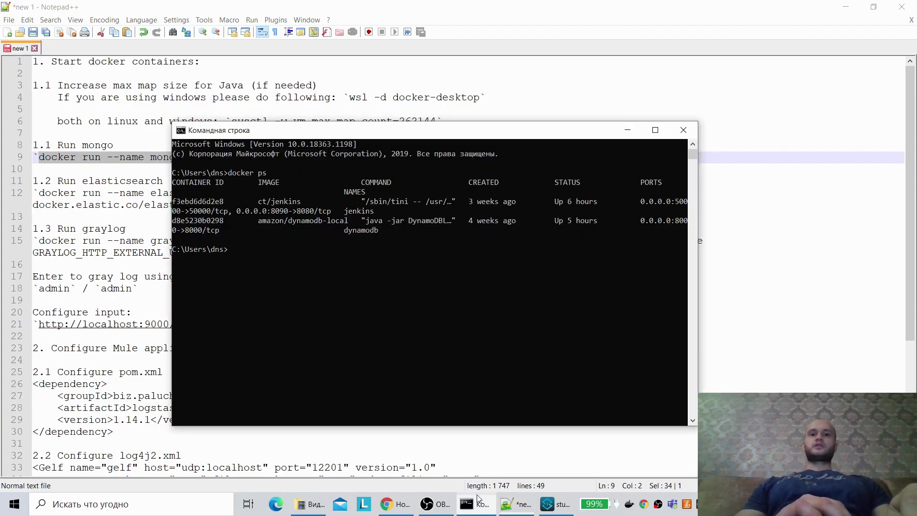
right_click(482, 309)
key("Return")
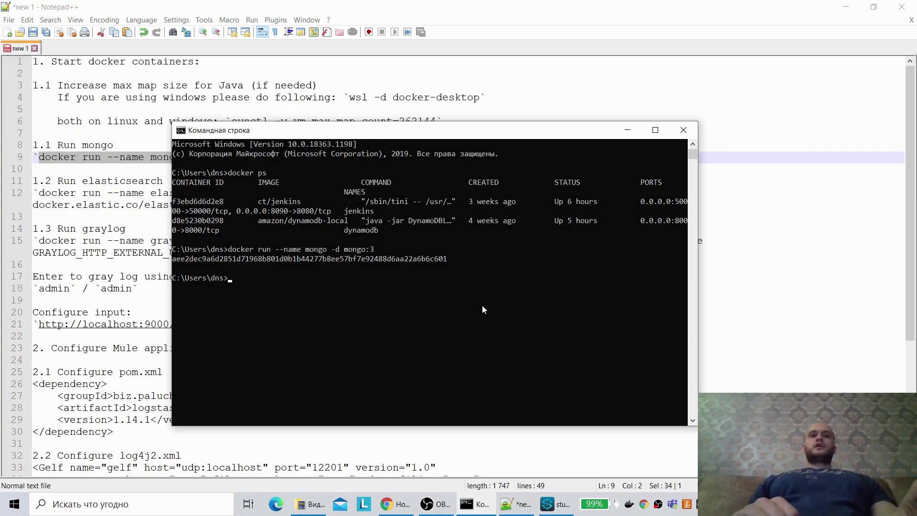
type("docker ps")
key("Return")
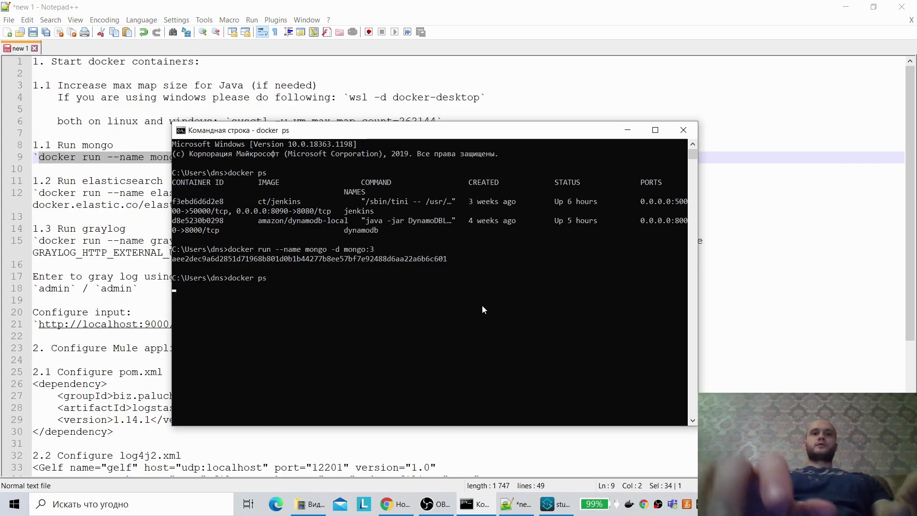
Copy the elasticsearch-oss 6.8.10 docker run command from the setup notes.
left_click(82, 193)
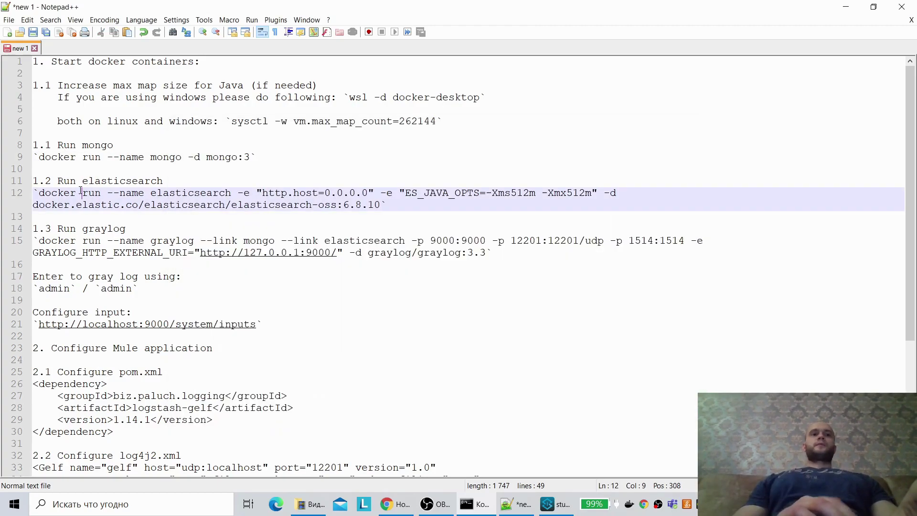
key("Left")
key("Left")
key("Left")
key("shift+End")
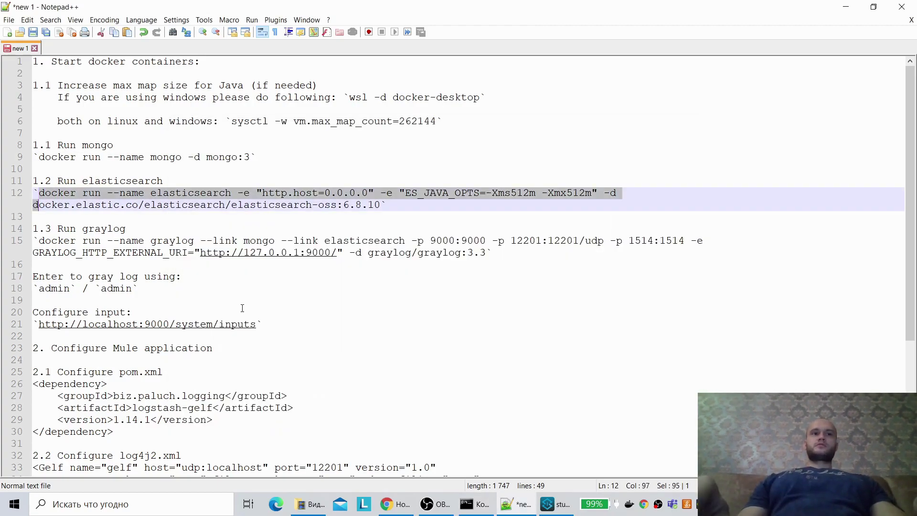
key("shift+End")
key("shift+Left")
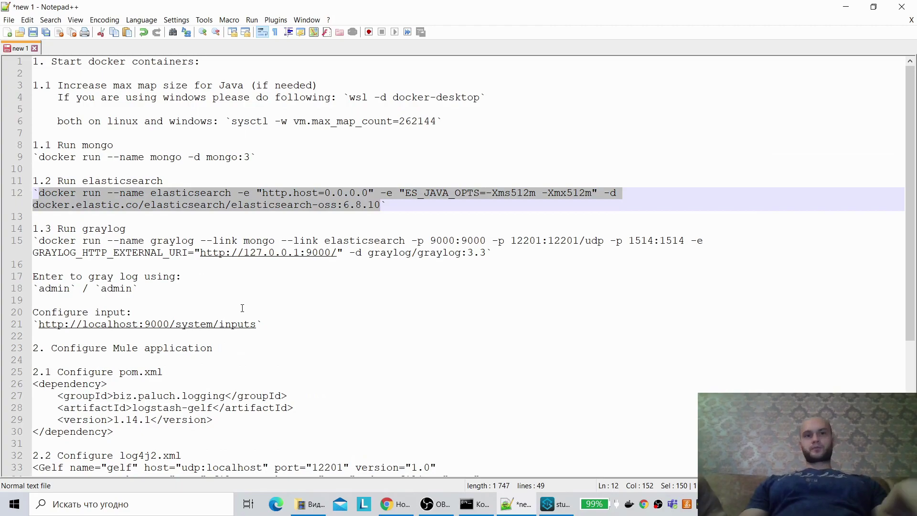
key("ctrl+c")
Run the elasticsearch container, follow its logs until the node starts, then stop following.
key("alt+Tab")
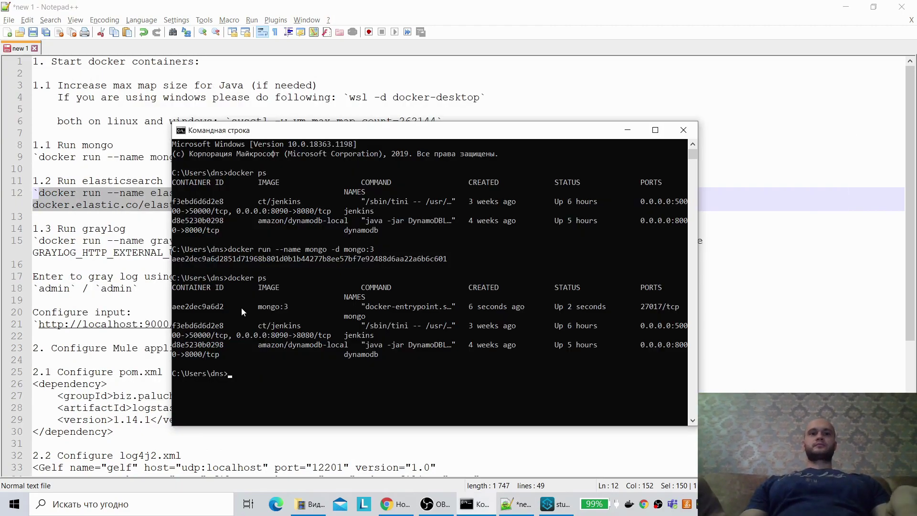
key("ctrl+v")
key("Return")
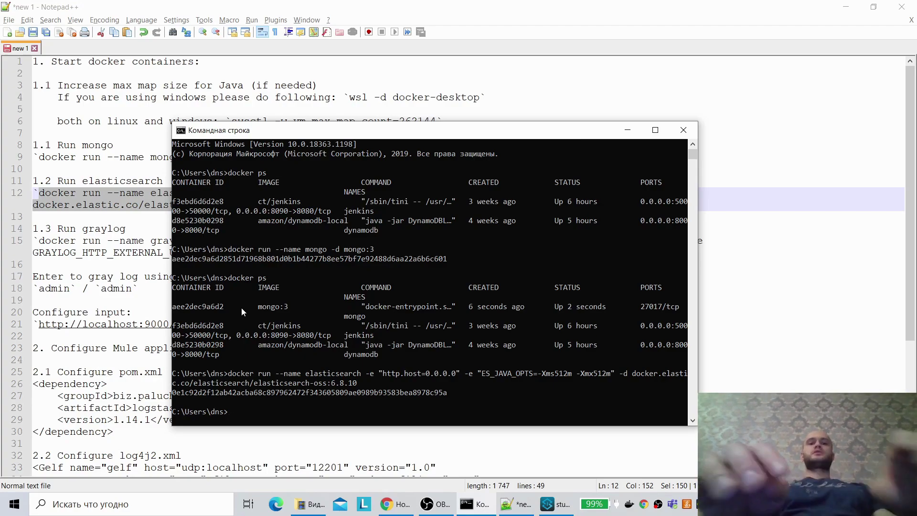
type("docker ps")
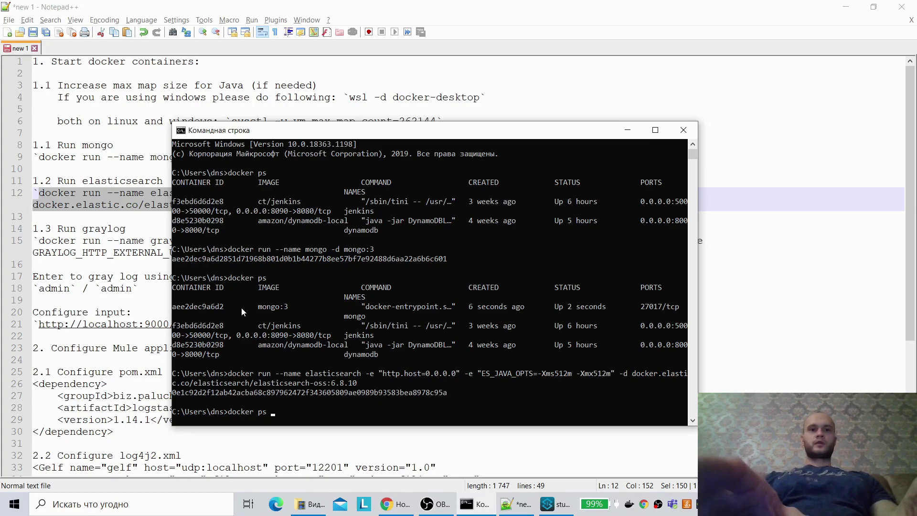
key("BackSpace")
key("BackSpace")
key("BackSpace")
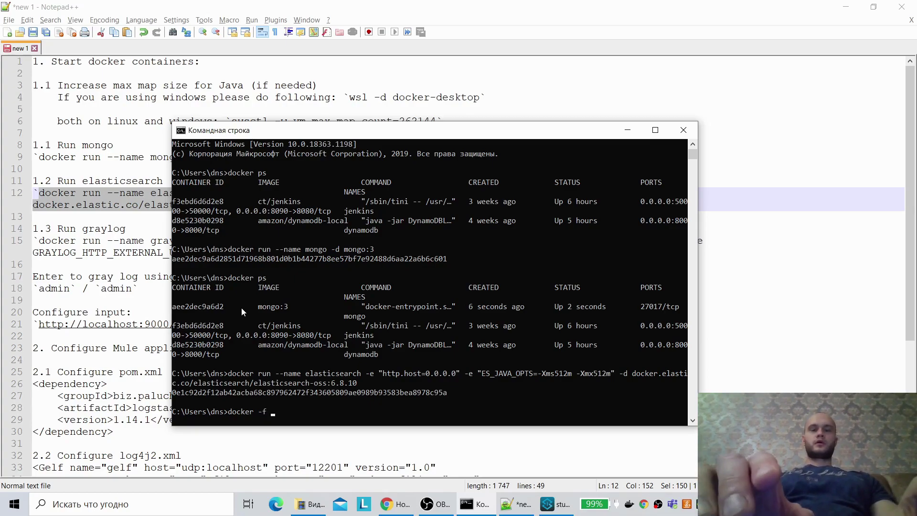
type("logs -")
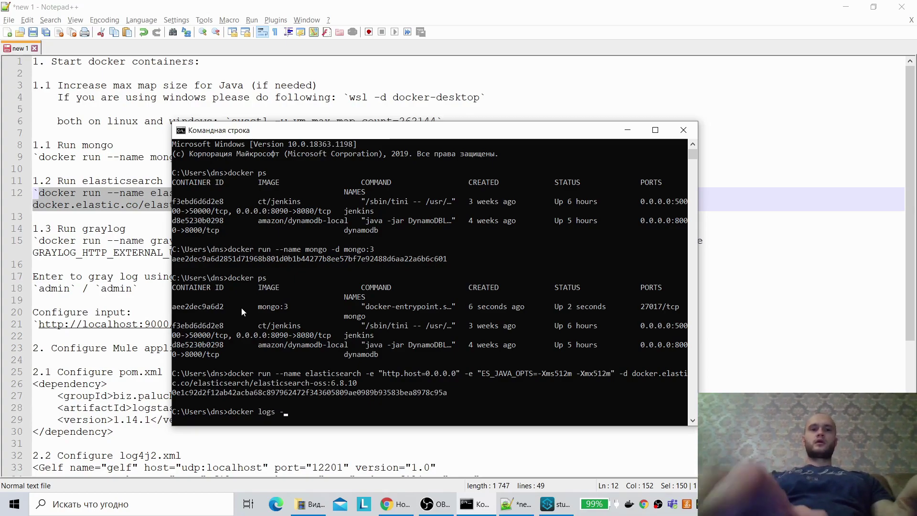
type("f elastic")
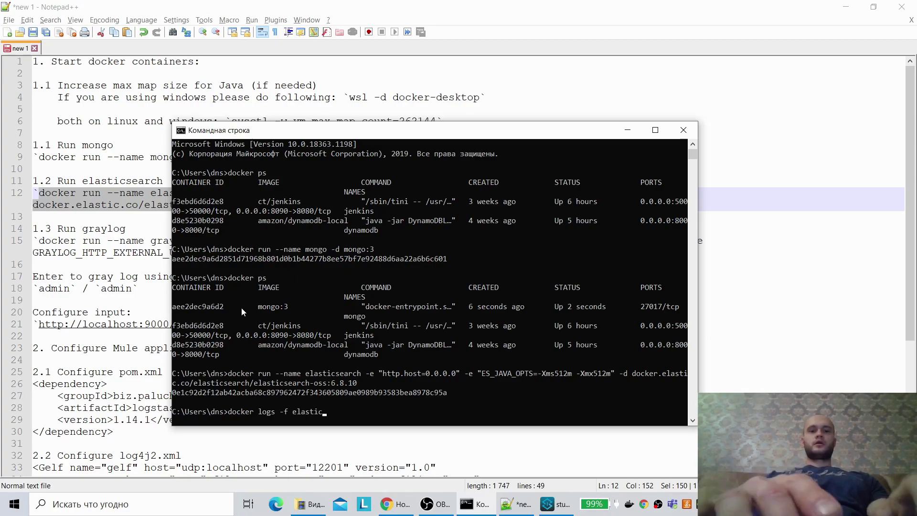
type("search")
key("Return")
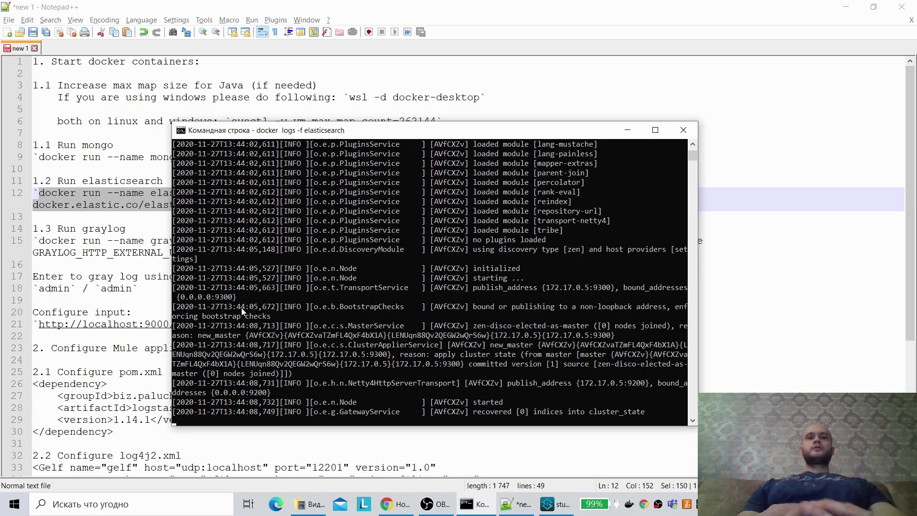
key("ctrl+c")
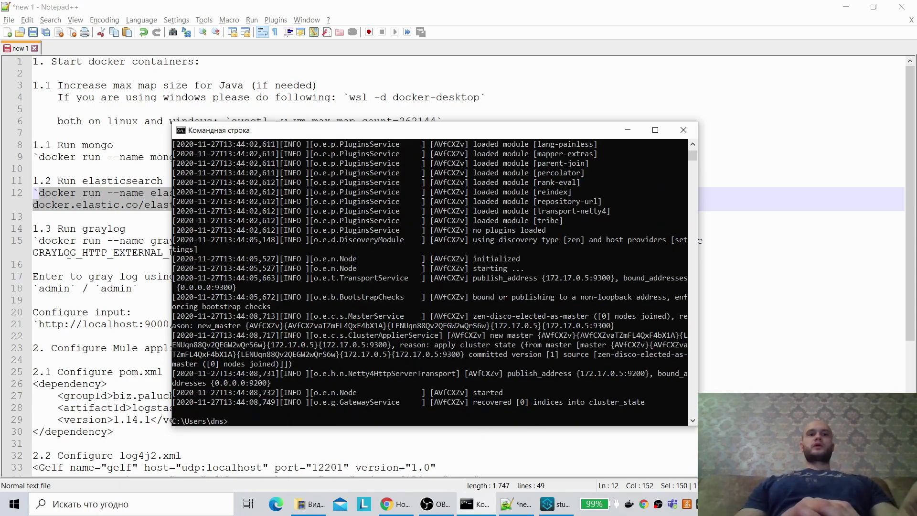
Select the multi-line graylog 3.3 docker run command in the setup notes.
left_click(64, 241)
key("Left")
key("shift+Down")
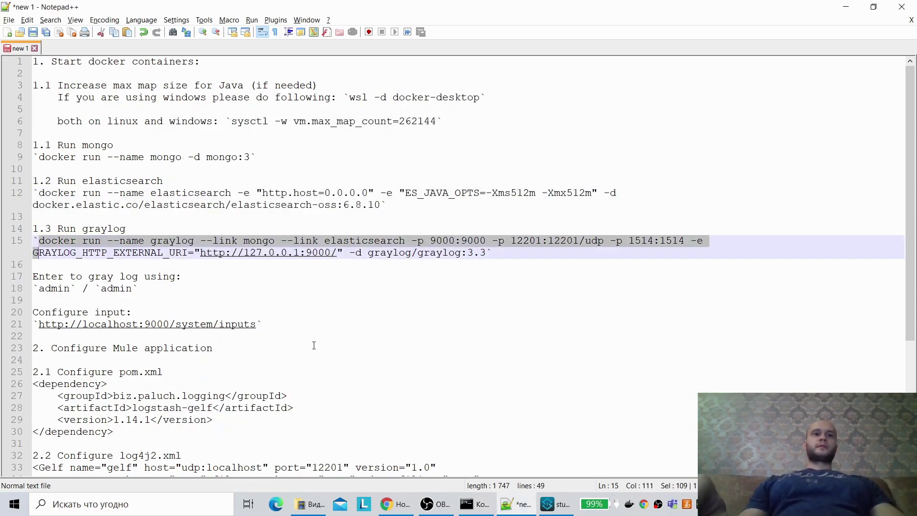
key("shift+End")
key("shift+Left")
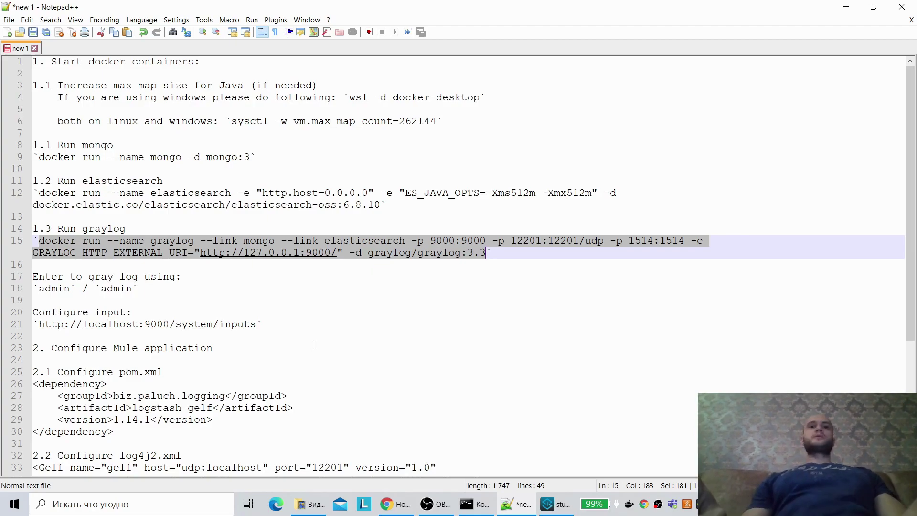
Run the graylog container linked to mongo and elasticsearch, then follow its logs.
key("alt+Tab")
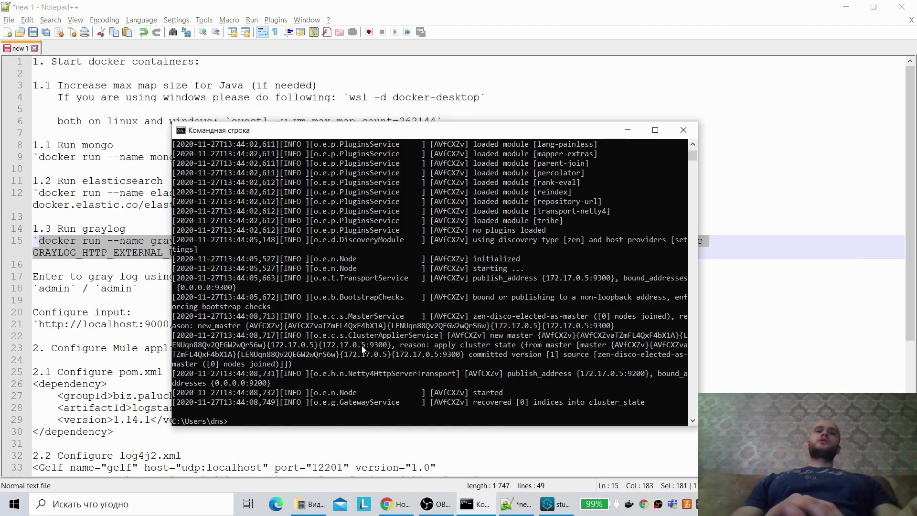
right_click(432, 349)
key("Return")
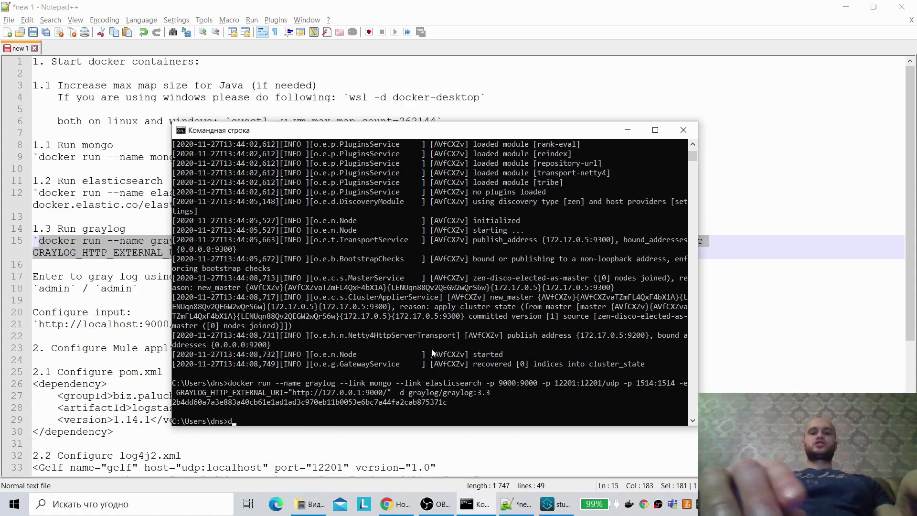
type("docker")
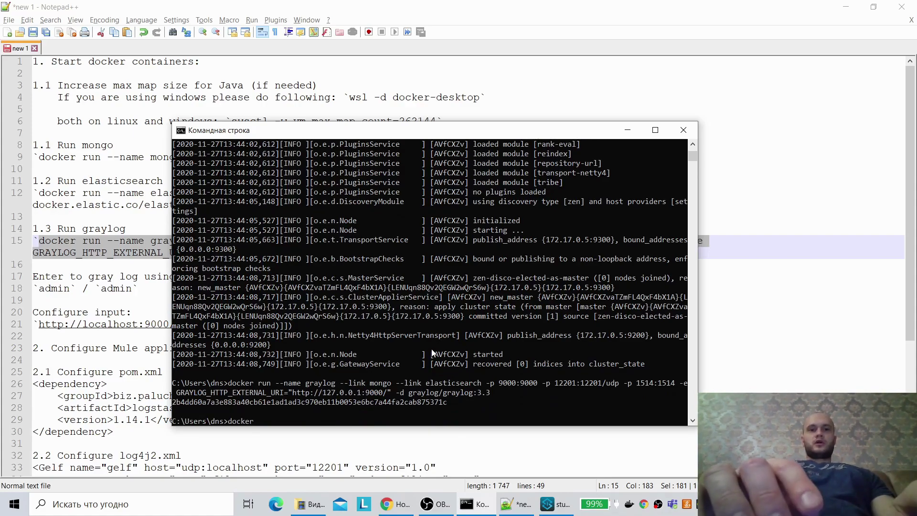
type(" logs")
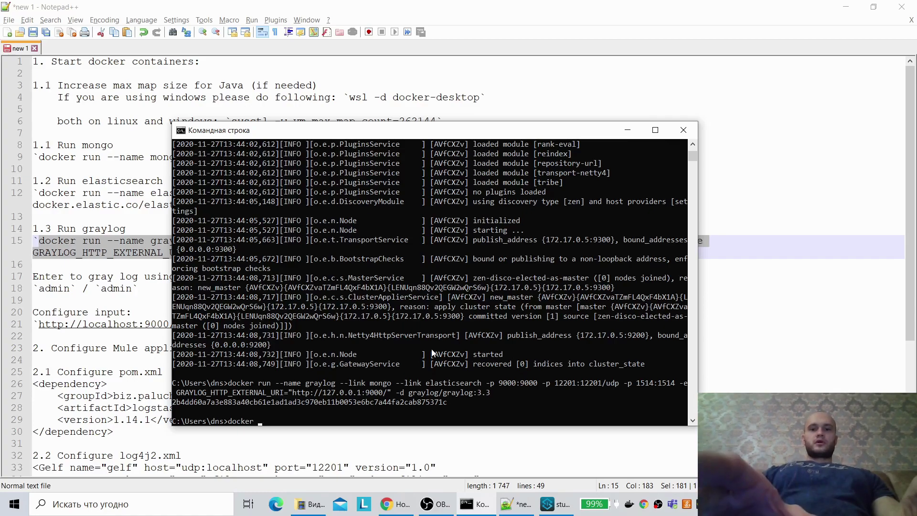
type(" -f")
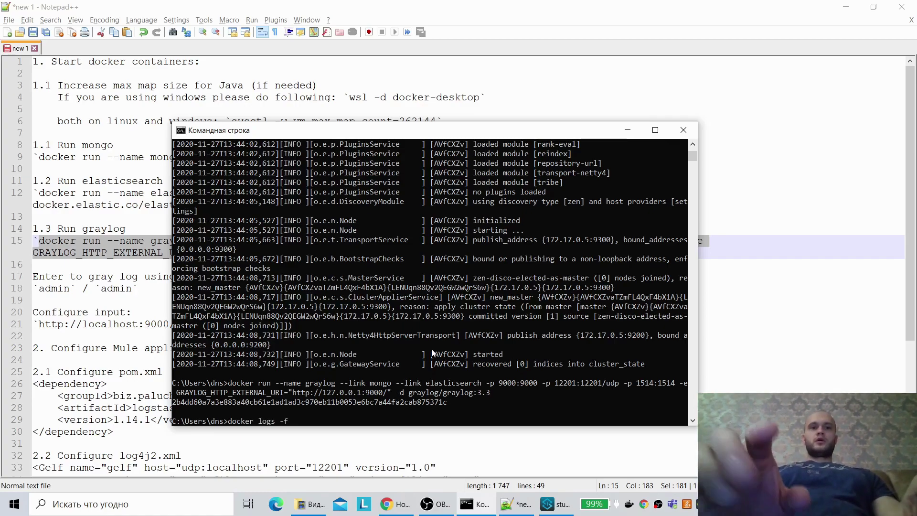
type(" graylog")
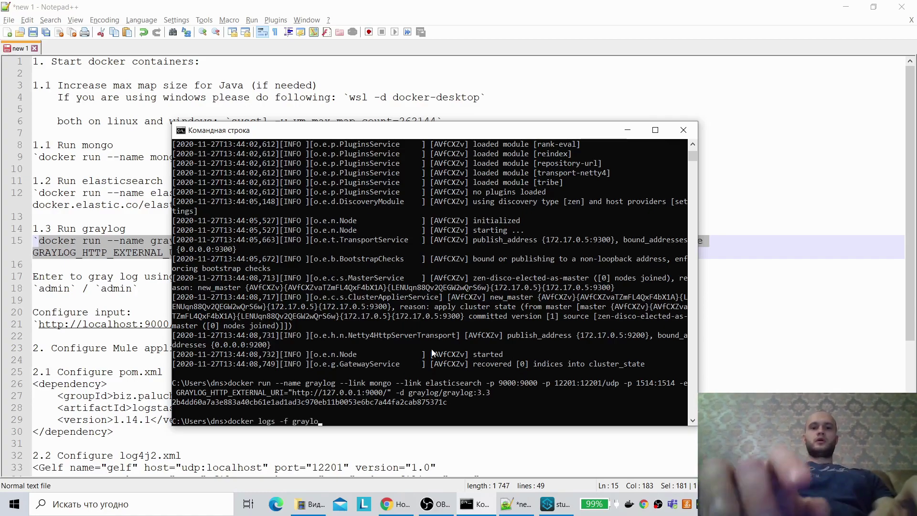
key("Return")
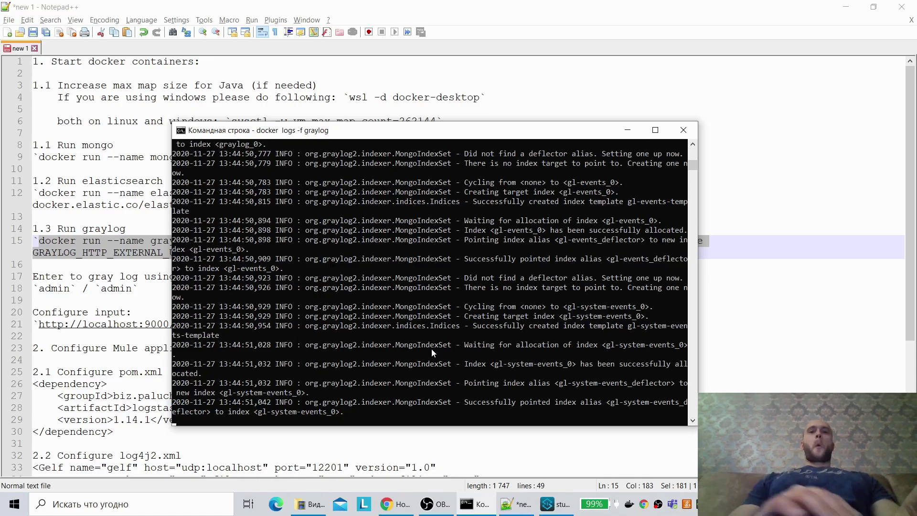
key("alt+Tab")
type("local")
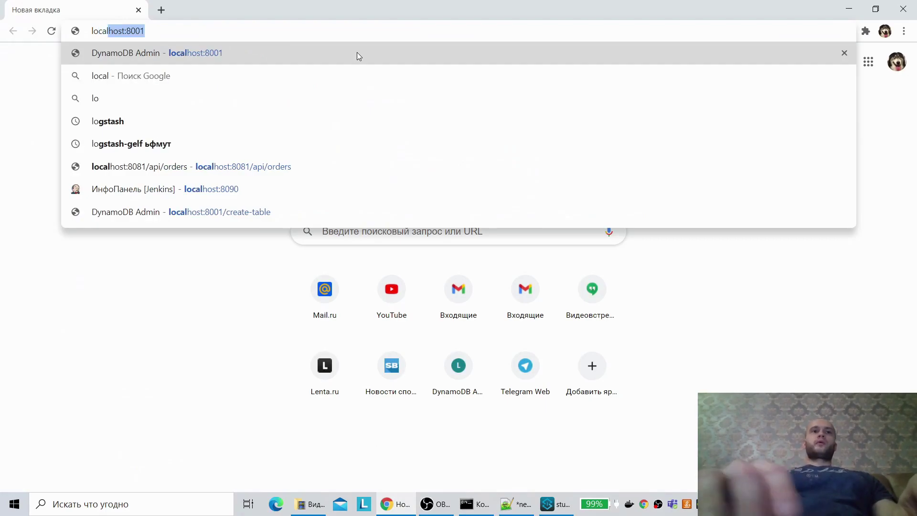
type("host:9000")
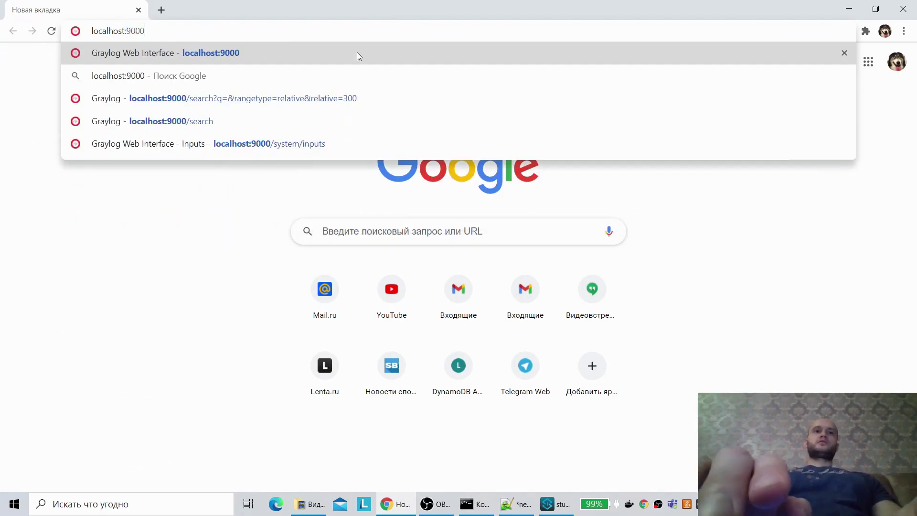
key("Return")
key("alt+Tab")
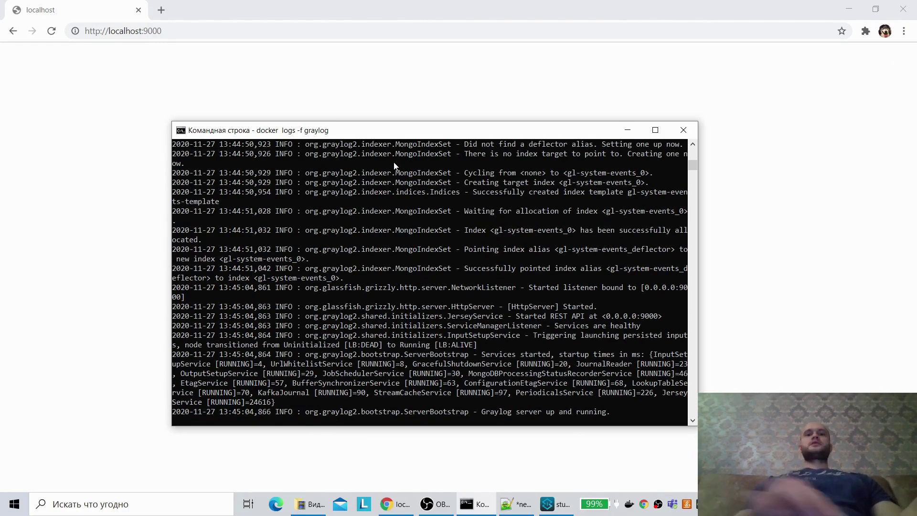
left_click(258, 29)
key("Return")
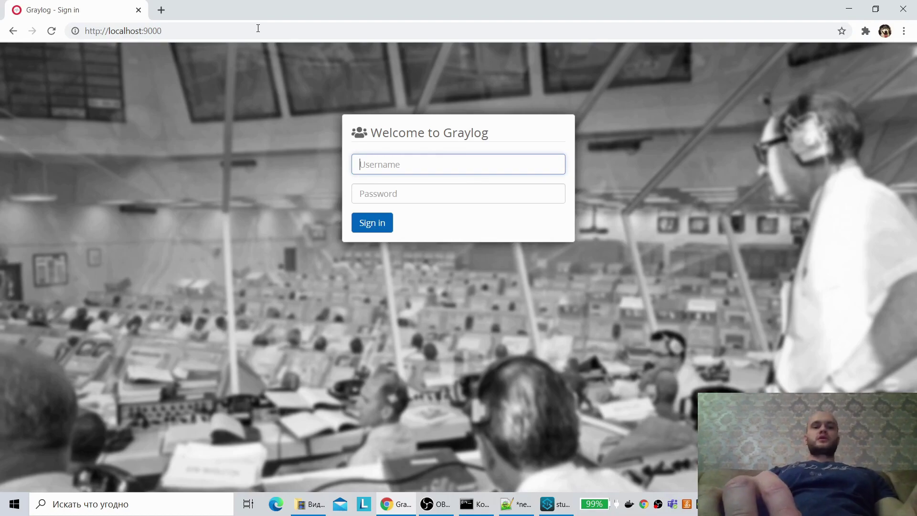
type("admin")
key("Tab")
type("admin")
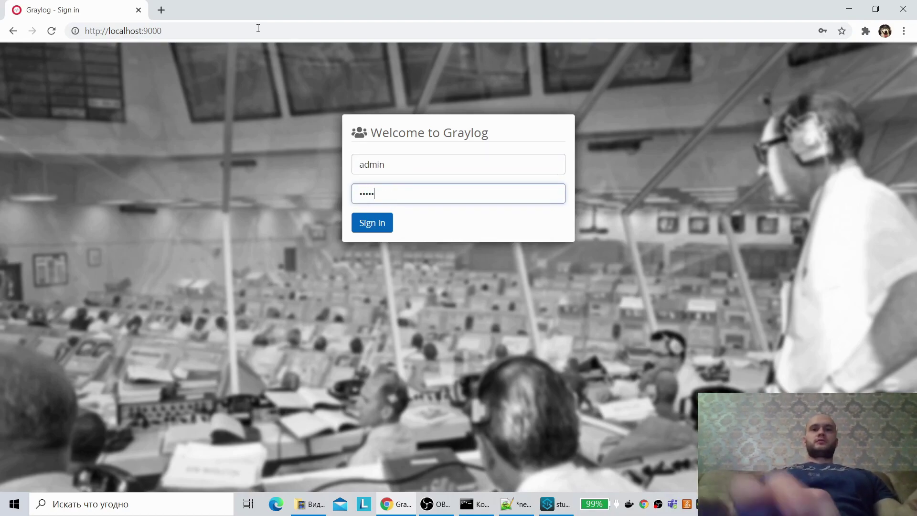
key("Return")
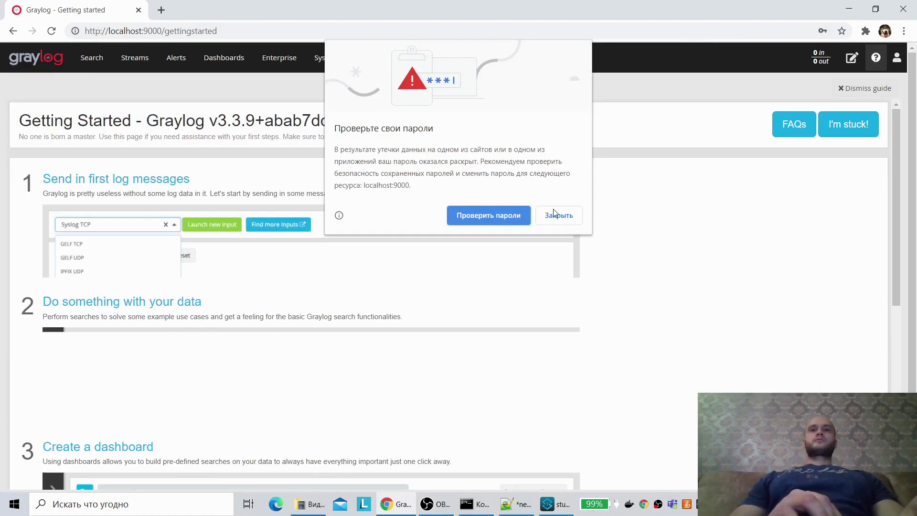
Dismiss Chrome's password warning, go to System > Inputs, and list the input types.
left_click(559, 215)
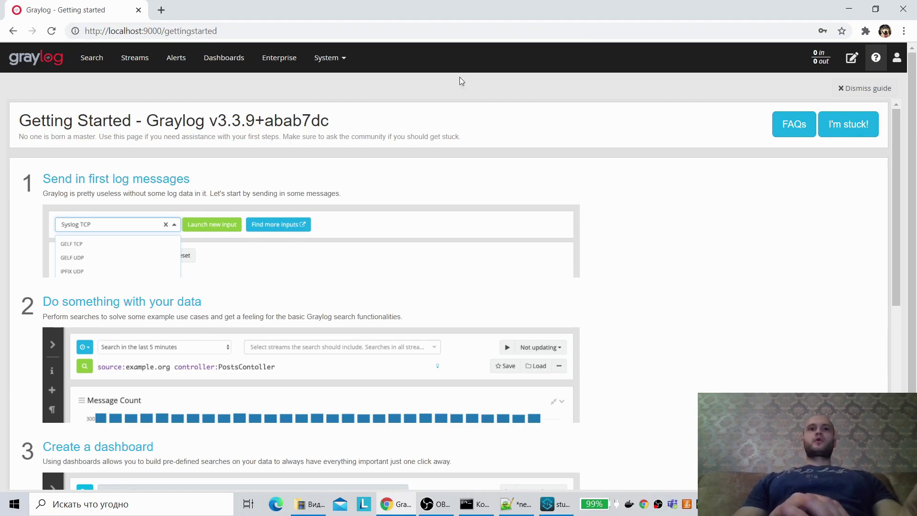
left_click(329, 58)
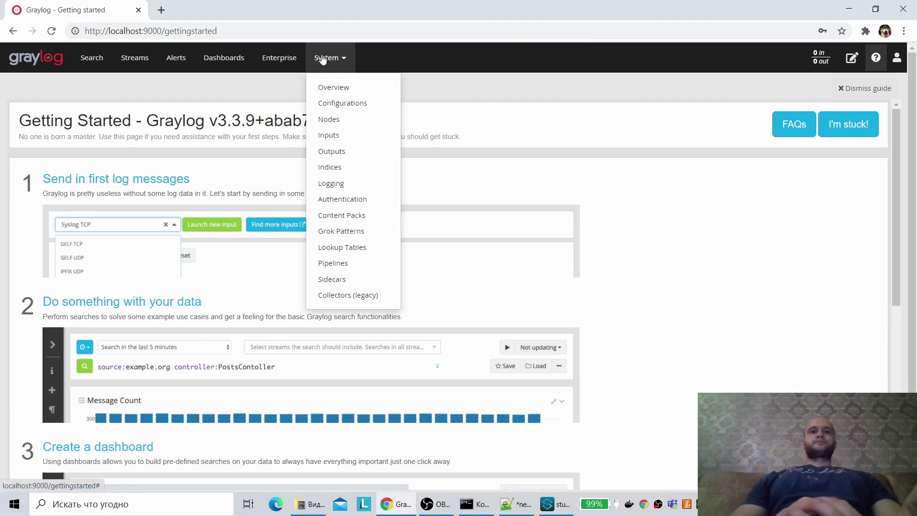
left_click(332, 137)
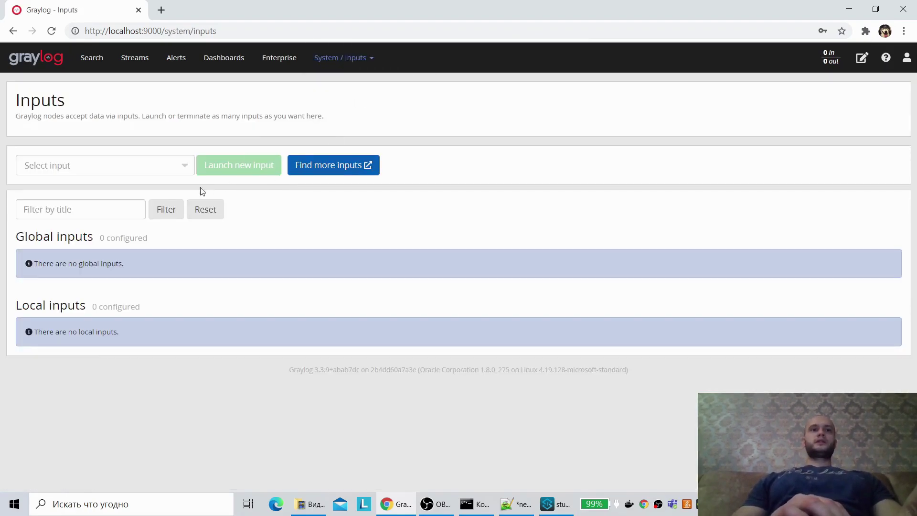
left_click(121, 214)
left_click(120, 214)
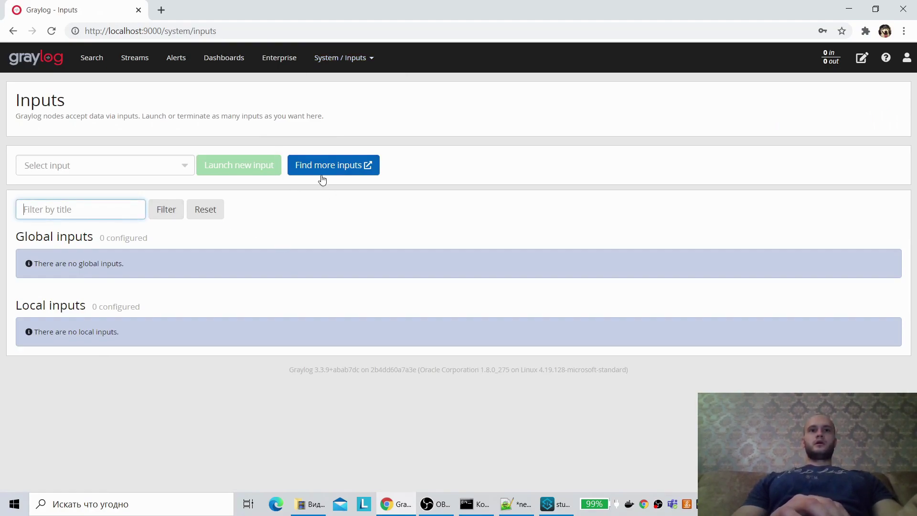
left_click(118, 167)
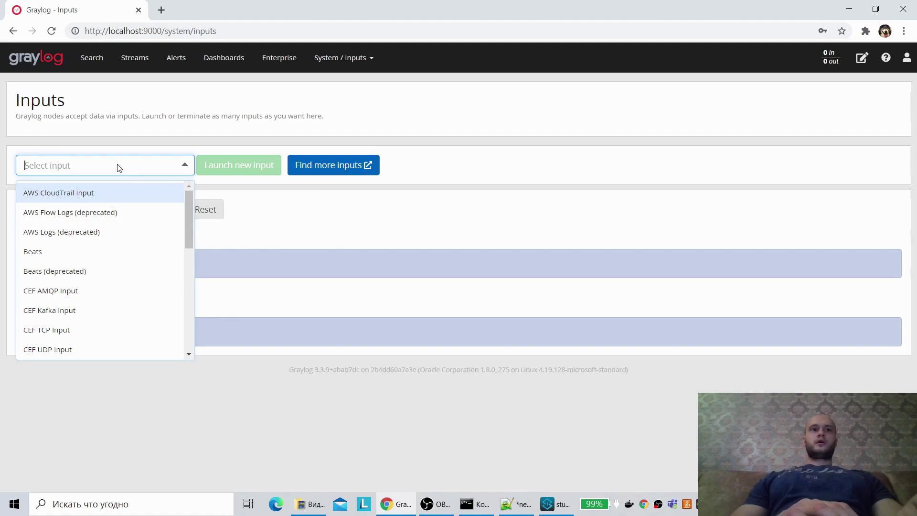
mouse_move(188, 222)
left_mouse_down()
mouse_move(189, 328)
mouse_move(187, 273)
left_mouse_up()
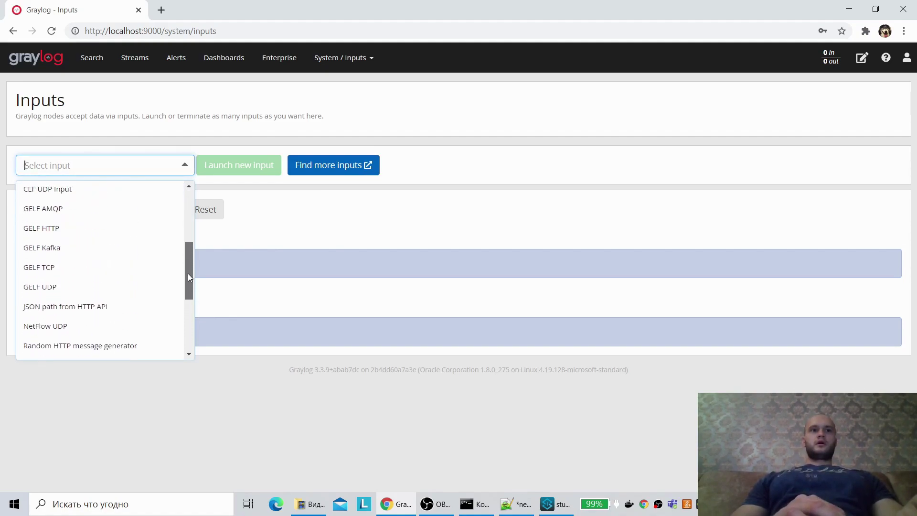
Launch a GELF UDP input titled Mule Logs on the node, using port 12201.
left_click(85, 291)
left_click(240, 172)
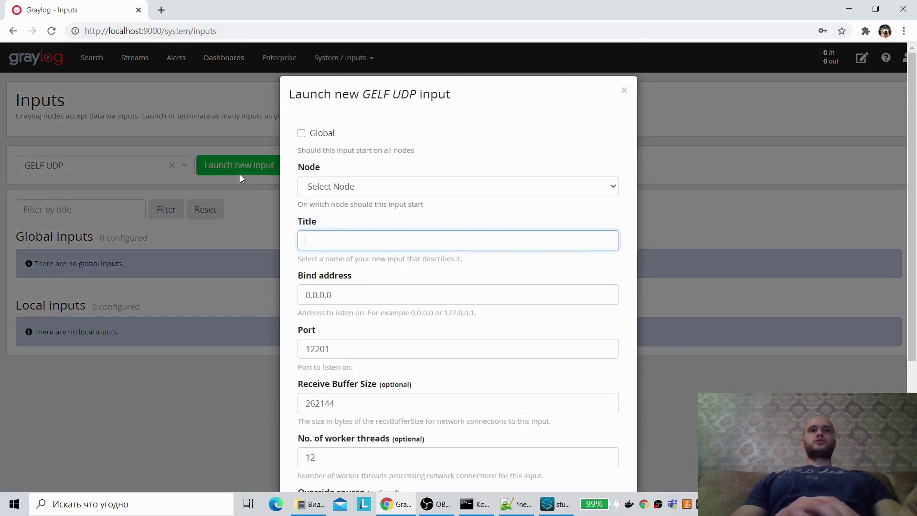
left_click(484, 188)
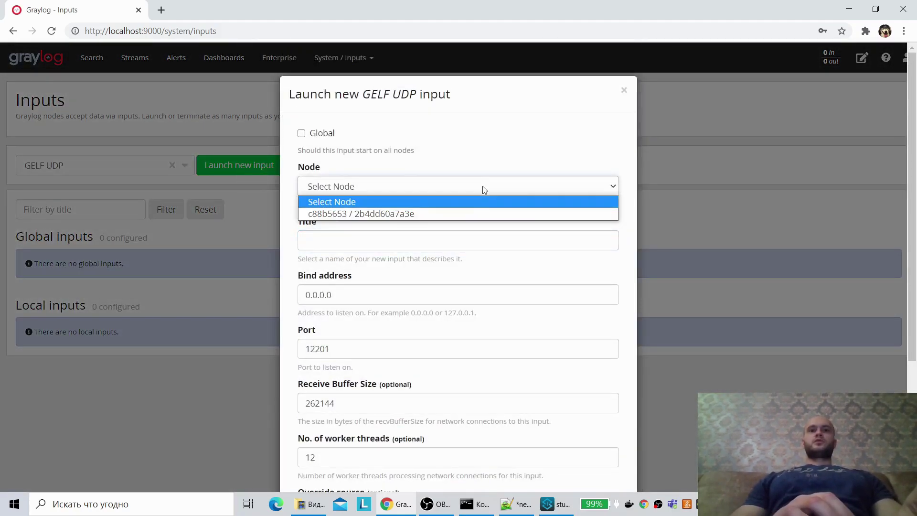
left_click(453, 212)
scroll(467, 180, "down", 2)
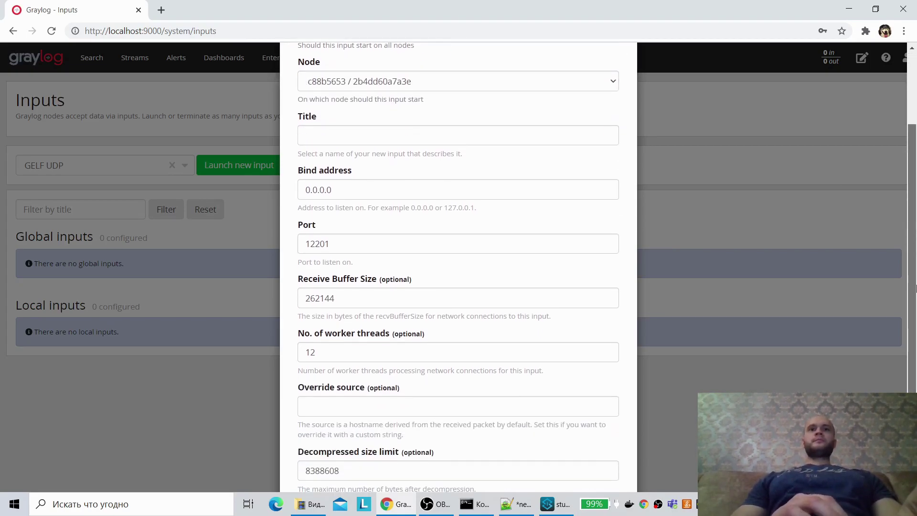
left_click(465, 137)
type("Mule ")
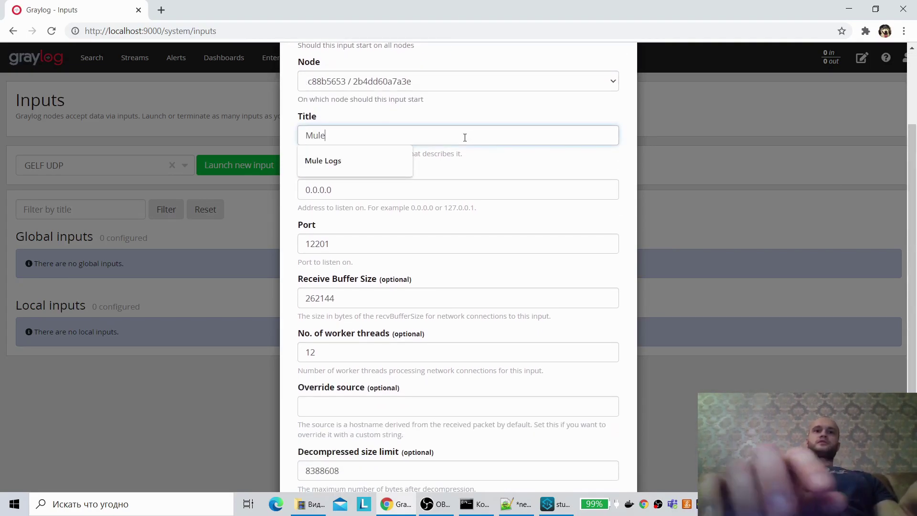
type("Logs")
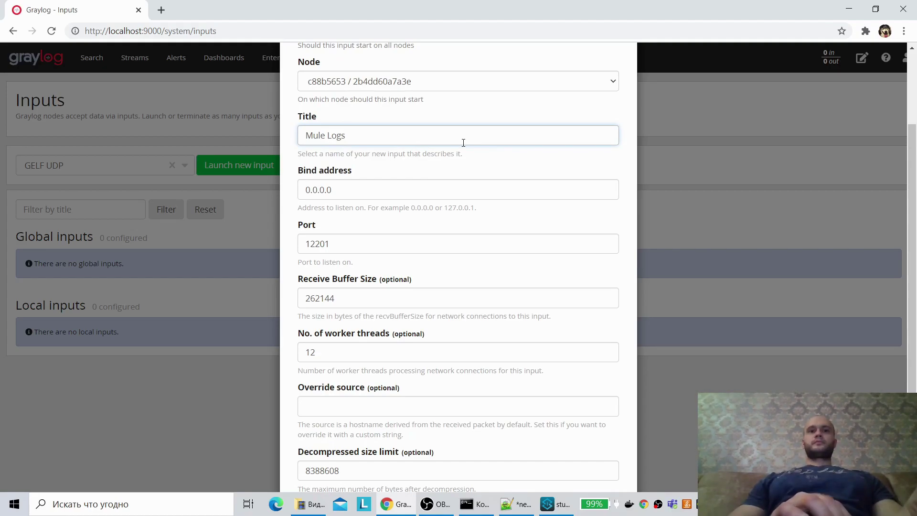
scroll(539, 286, "down", 1)
double_click(337, 229)
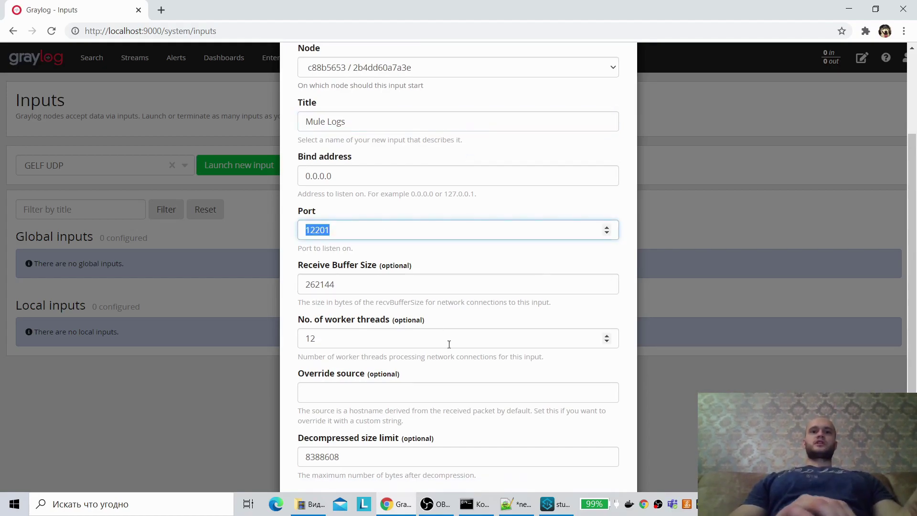
left_click(515, 502)
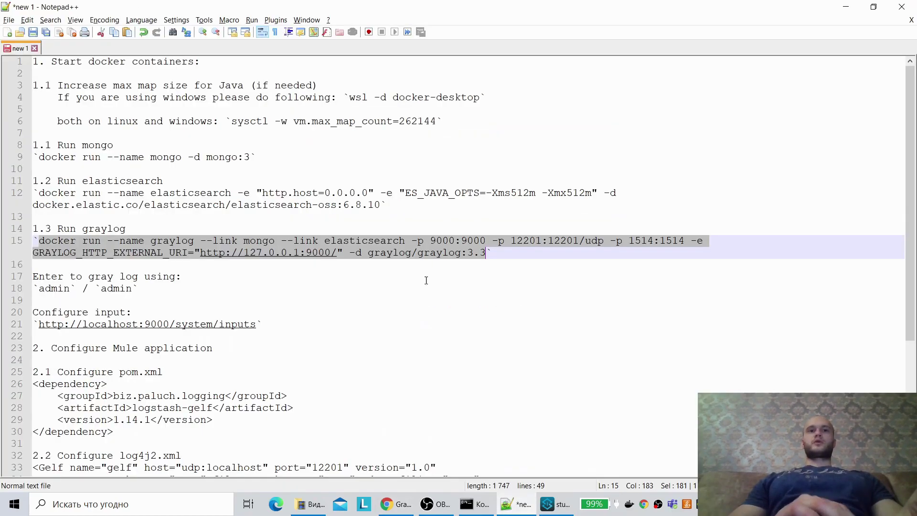
double_click(565, 234)
double_click(563, 239)
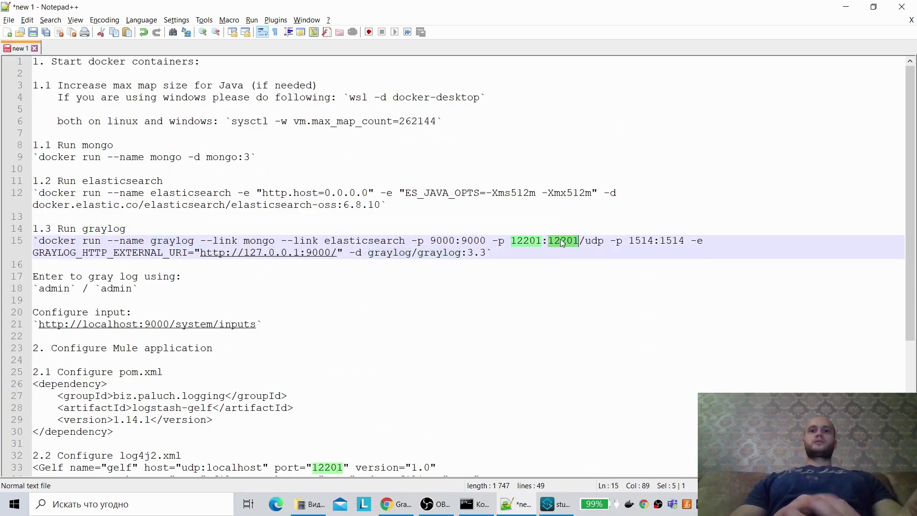
key("alt+Tab")
scroll(610, 376, "down", 1)
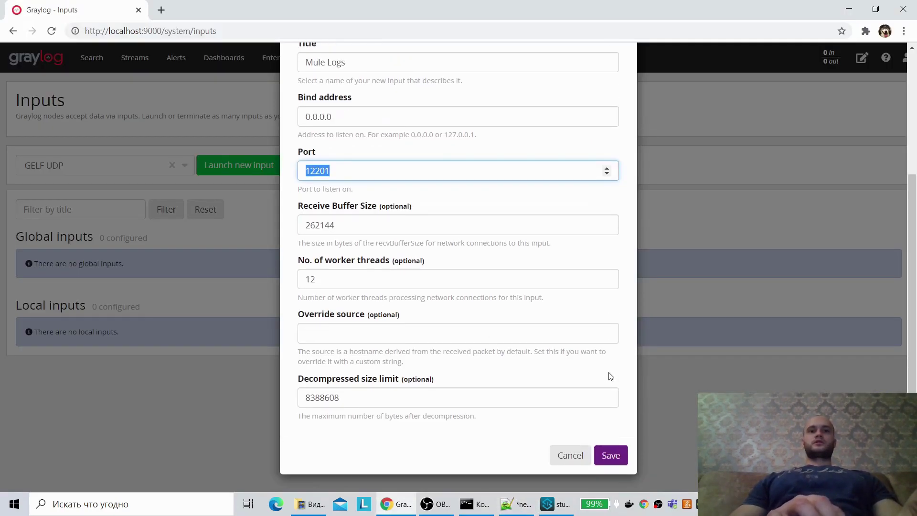
left_click(611, 458)
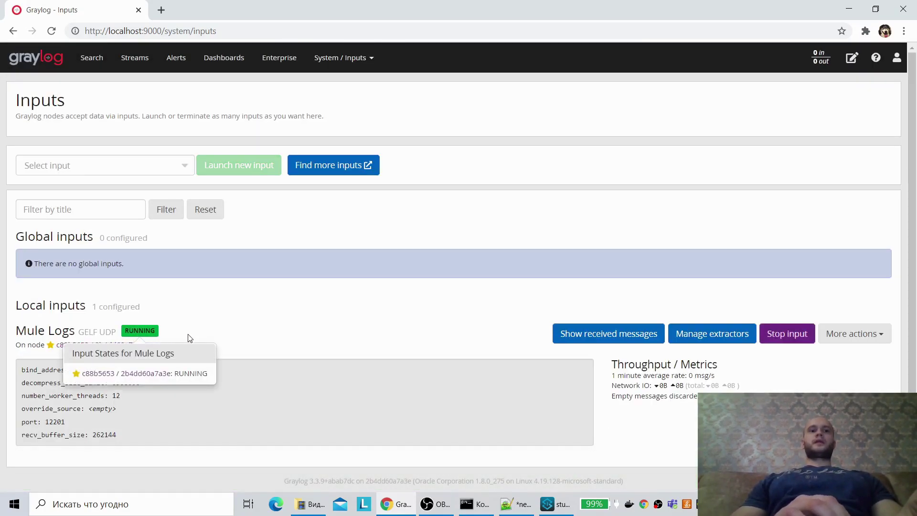
Check Graylog's empty message search, then switch to Anypoint Studio's order-service pom.xml.
left_click(93, 59)
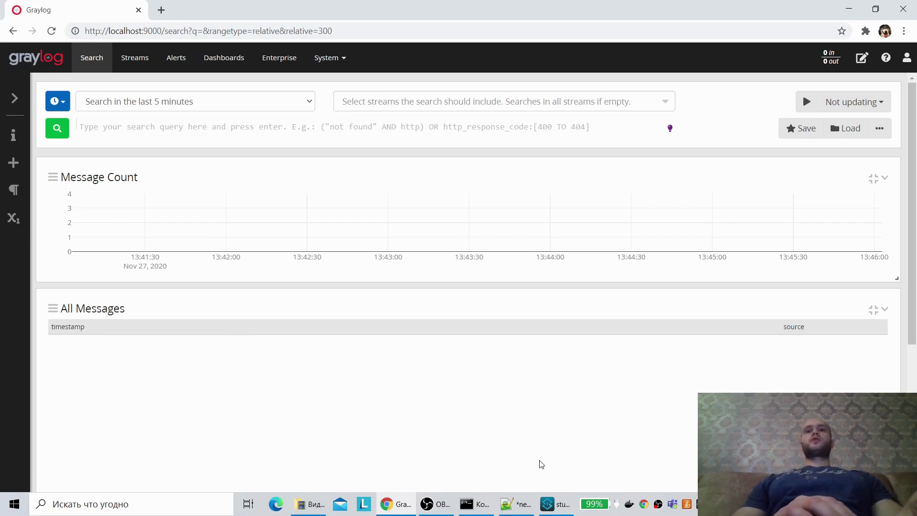
left_click(557, 502)
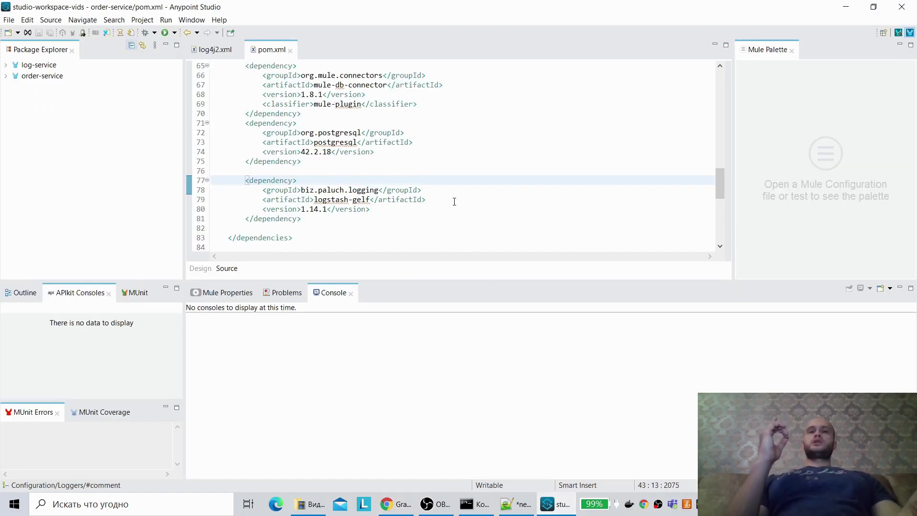
left_click(439, 189)
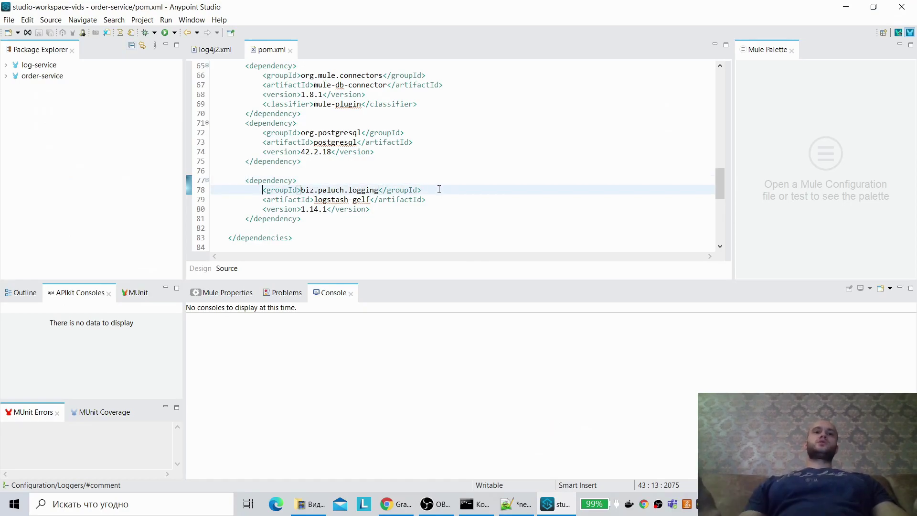
key("Up")
key("Home")
key("shift+Down")
key("shift+Down")
key("shift+Down")
key("shift+Down")
key("shift+Down")
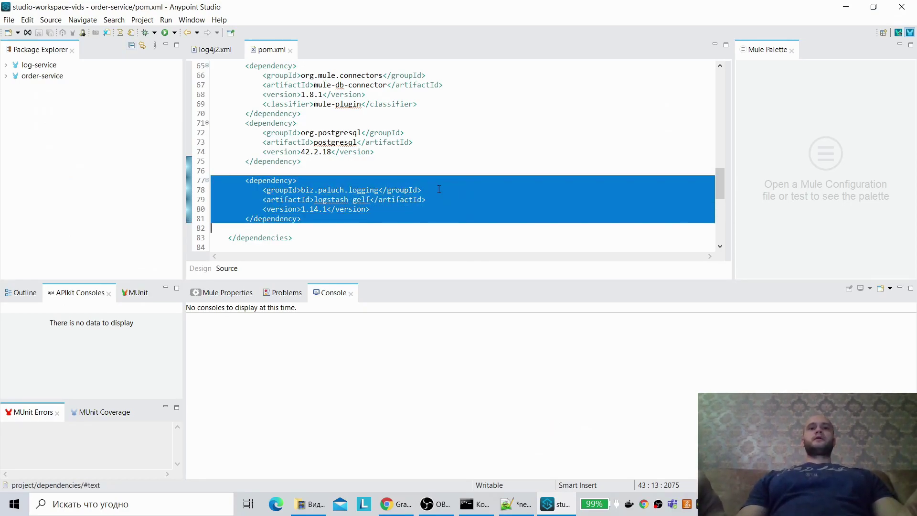
key("Up")
key("Up")
key("Up")
key("Up")
key("Up")
key("shift+Down")
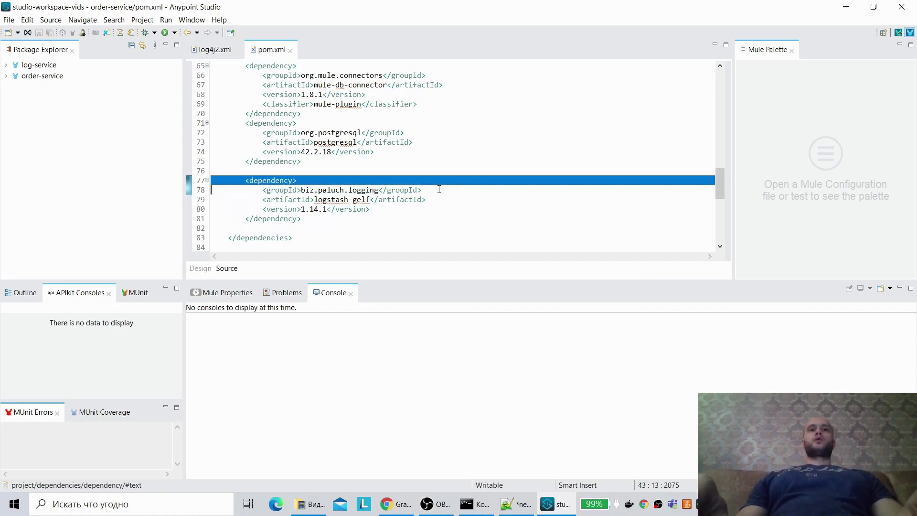
key("shift+Down")
key("shift+Down")
key("shift+Down")
left_click(356, 180)
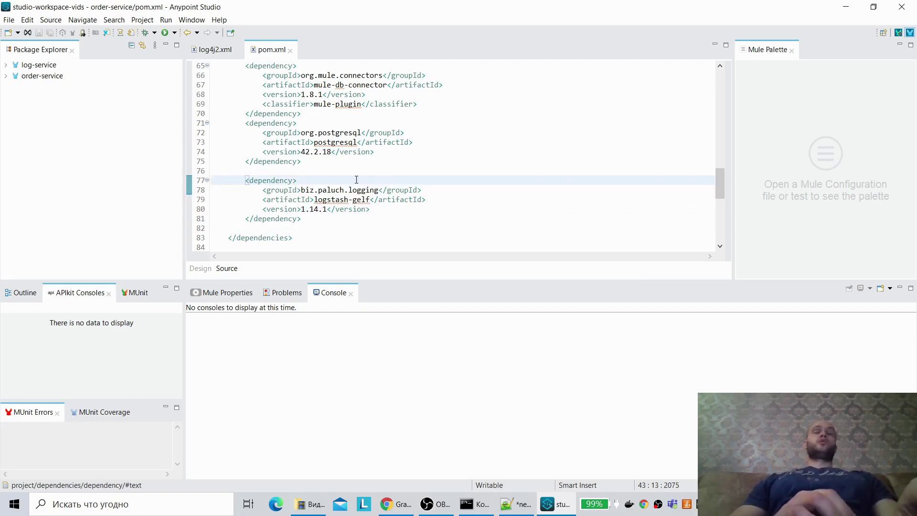
Open log4j2.xml and check the gelf packages attribute and the udp:localhost host.
left_click(214, 52)
scroll(372, 114, "up", 5)
scroll(372, 114, "up", 3)
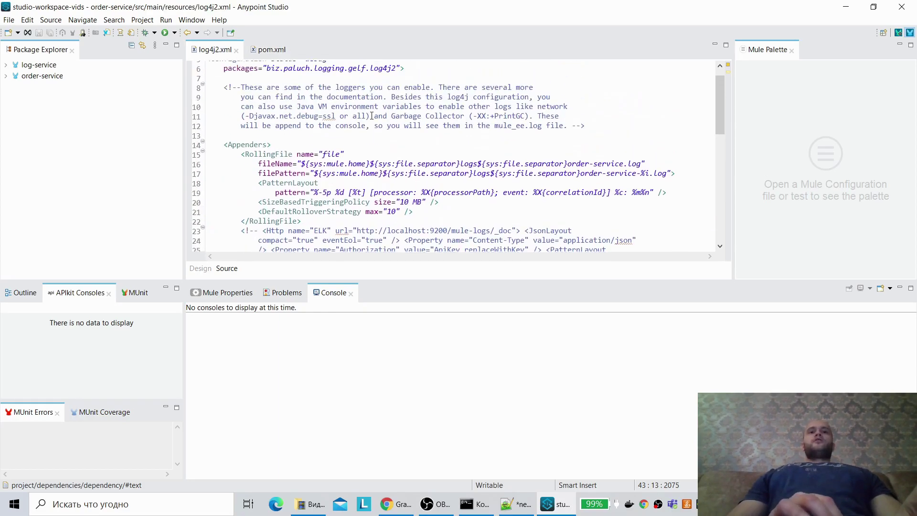
scroll(372, 115, "up", 1)
left_click(232, 85)
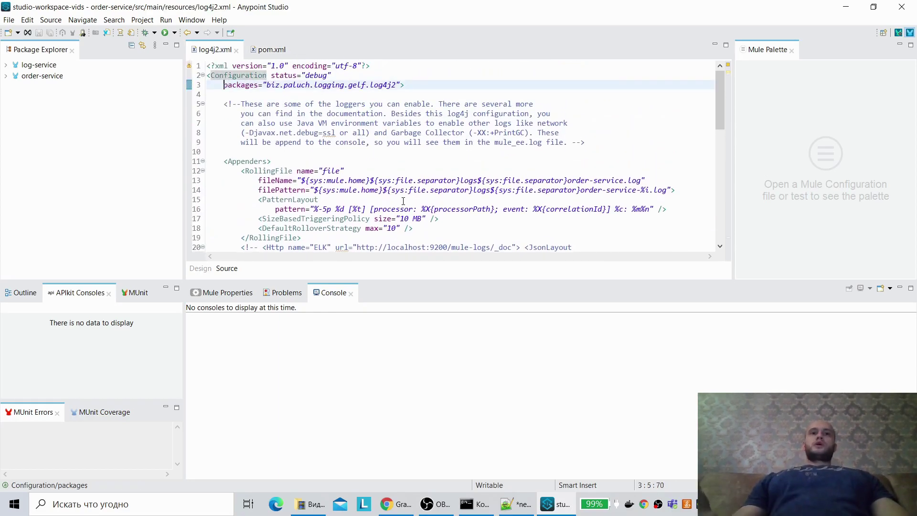
left_click_drag(224, 85, 403, 85)
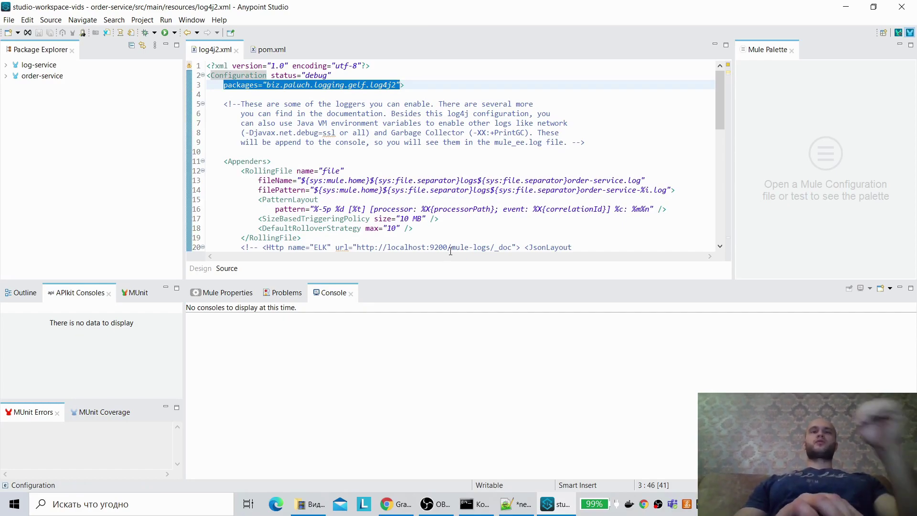
scroll(403, 201, "down", 1)
scroll(392, 177, "down", 4)
scroll(392, 176, "down", 2)
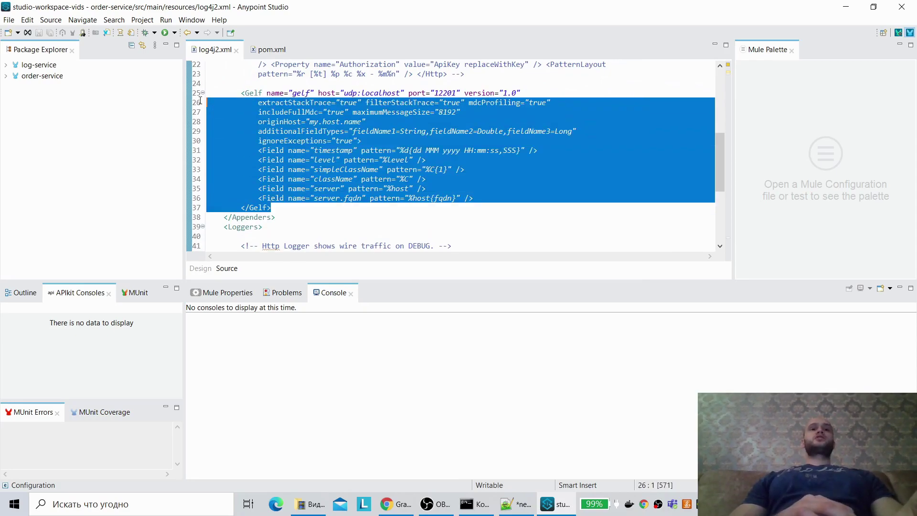
left_click_drag(272, 207, 208, 93)
left_click(309, 93)
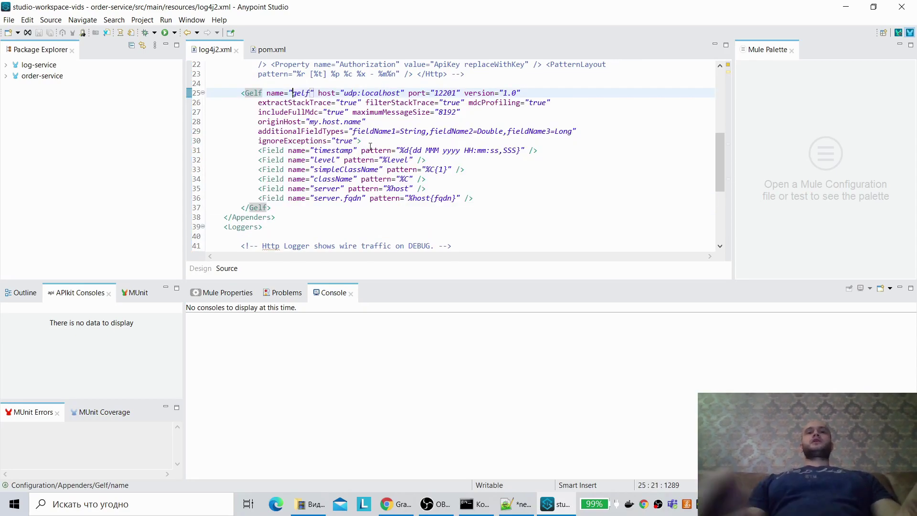
key("shift+Right")
key("shift+Right")
key("shift+Right")
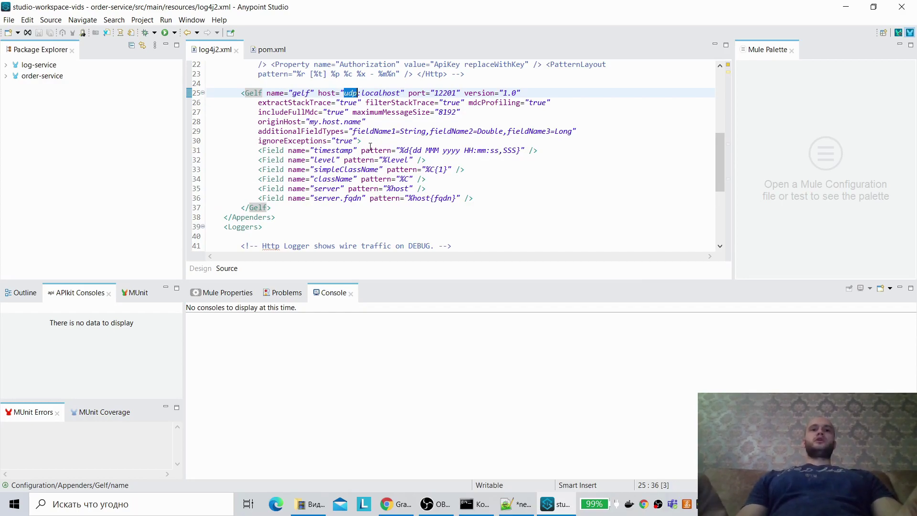
type(":")
key("ctrl+shift+Right")
key("Right")
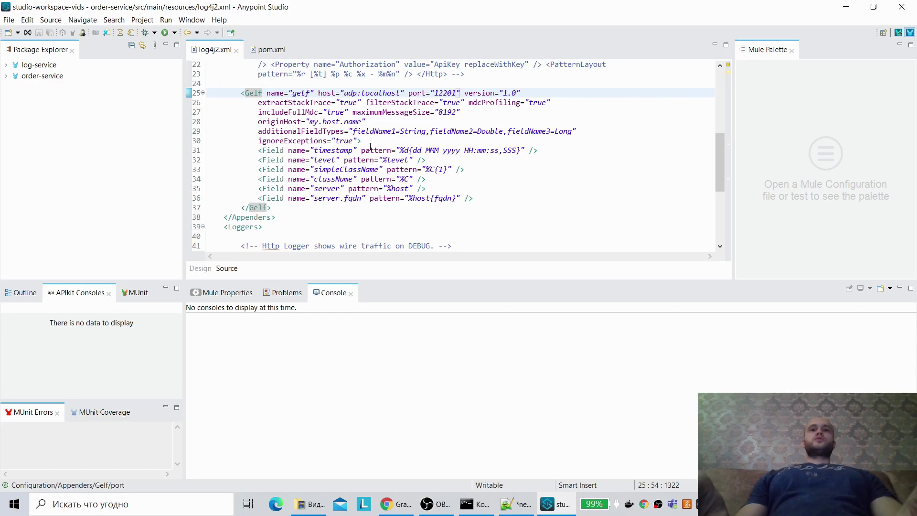
Review the Gelf appender's port 12201 and its Field lines.
key("Down")
key("Down")
key("Down")
key("Down")
key("Down")
key("Down")
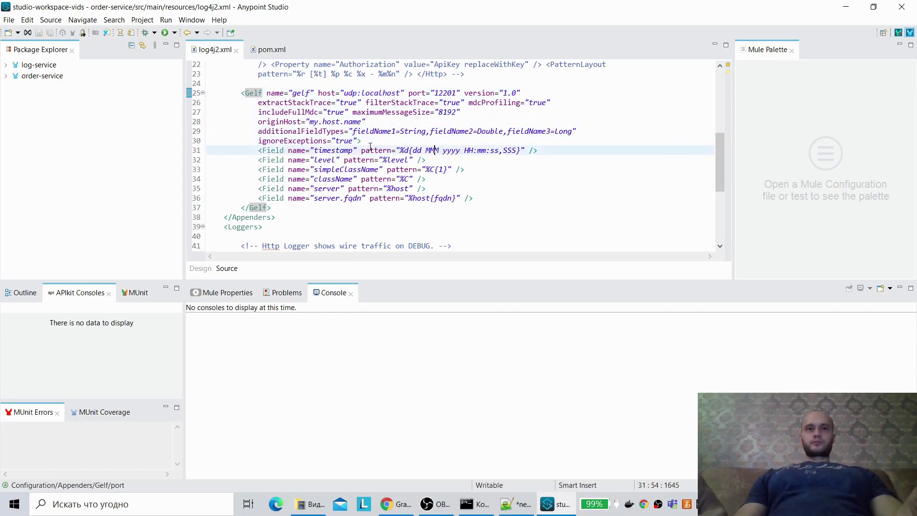
key("Up")
key("Up")
key("Down")
key("Down")
key("Home")
key("shift+Down")
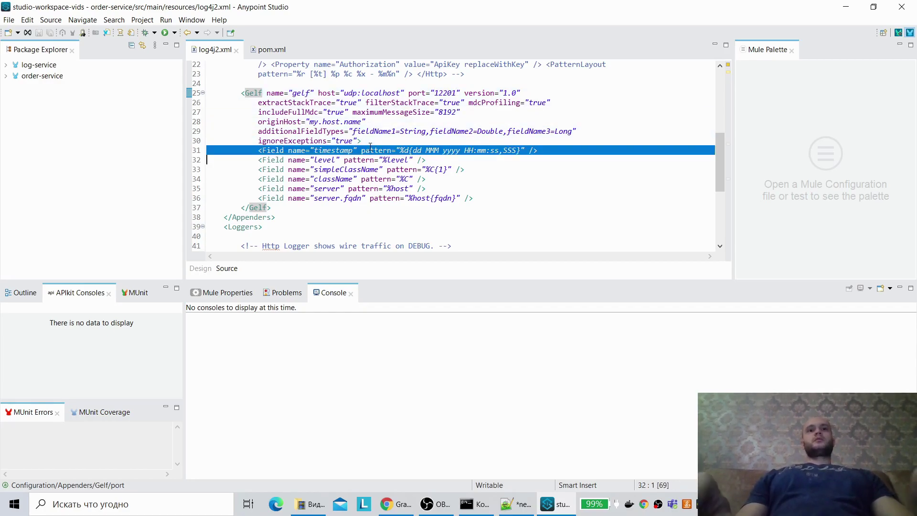
key("shift+Down")
key("shift+Down")
key("shift+Down")
key("shift+Down")
key("shift+Down")
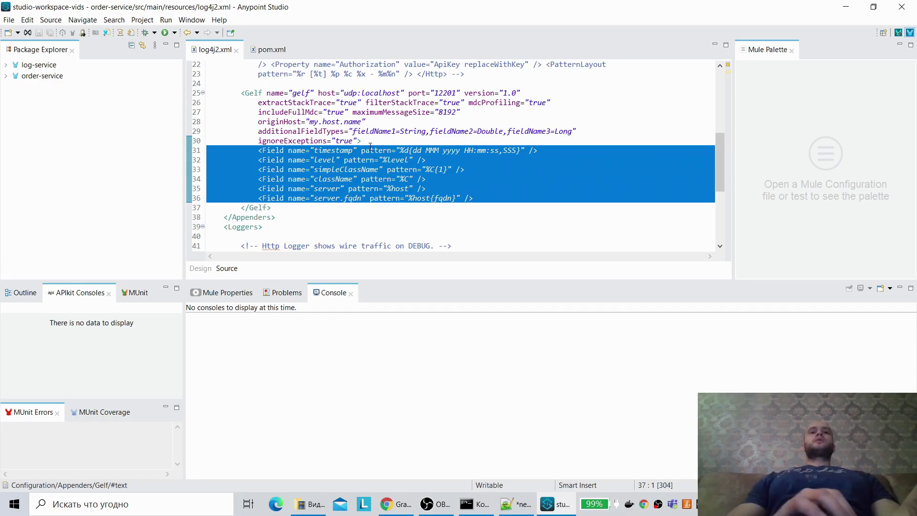
double_click(304, 92)
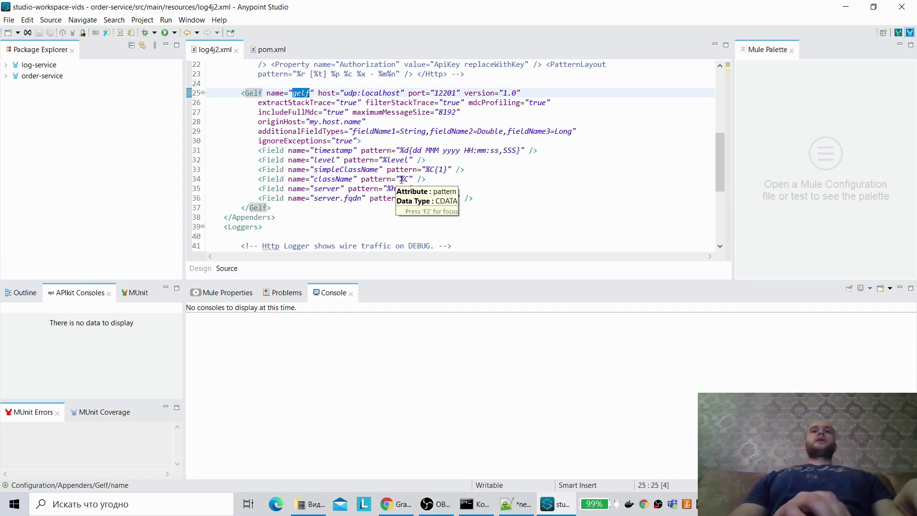
scroll(402, 180, "down", 6)
Confirm AsyncRoot references both the file and gelf appenders.
left_click(367, 201)
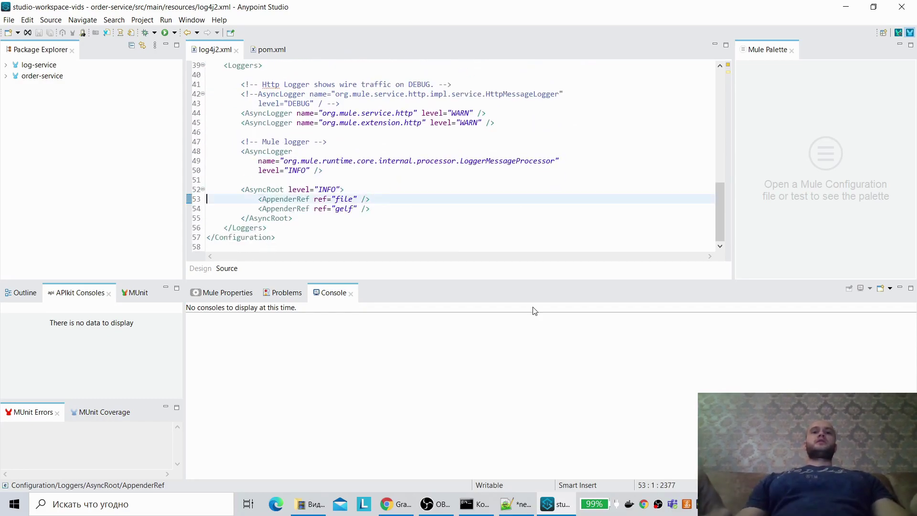
key("Up")
key("Down")
key("ctrl+End")
key("Up")
key("Up")
key("Up")
key("Up")
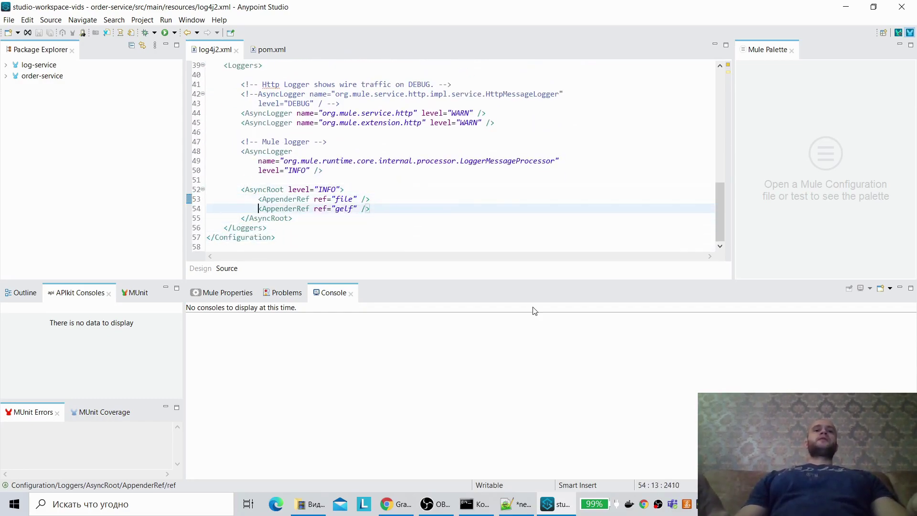
key("shift+Down")
key("Up")
key("Up")
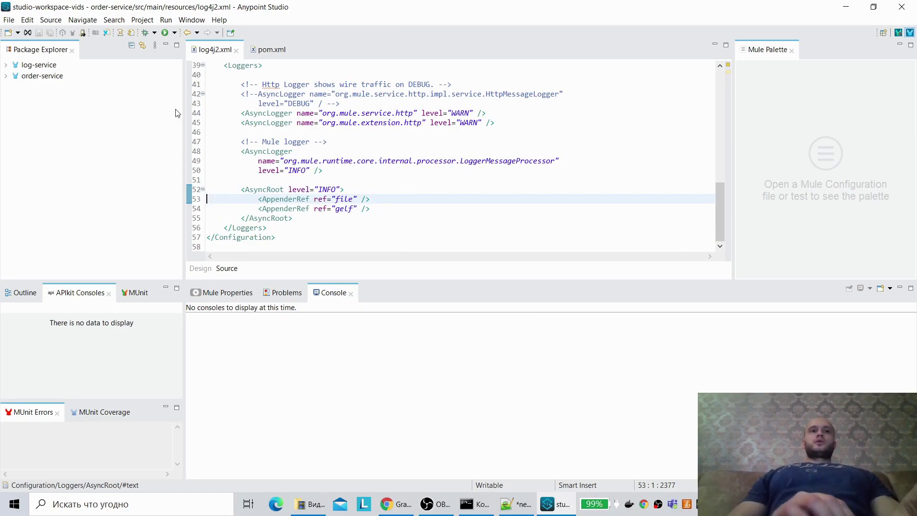
Launch order-service from Run As > Run Configurations.
right_click(60, 77)
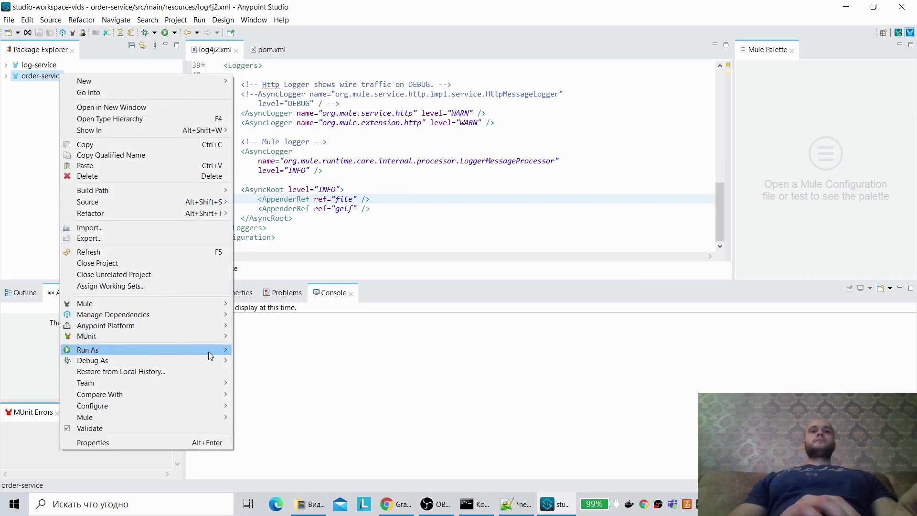
mouse_move(87, 349)
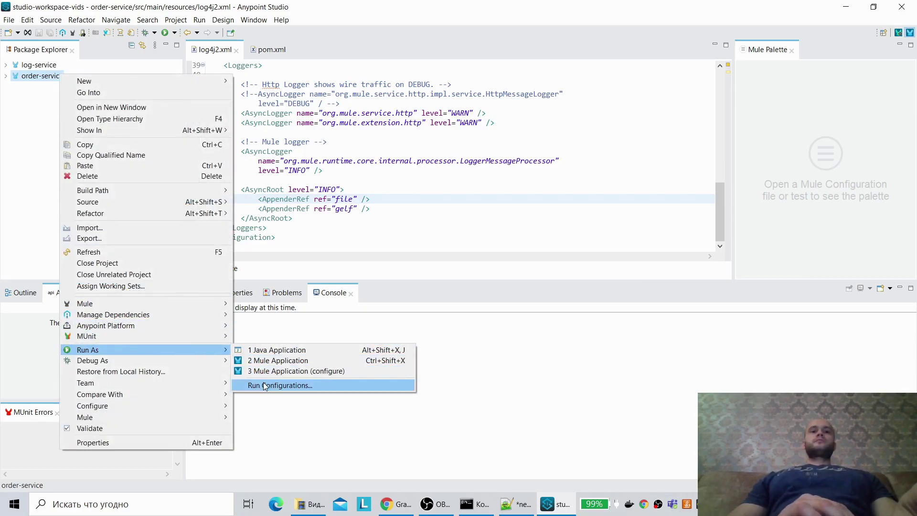
left_click(263, 384)
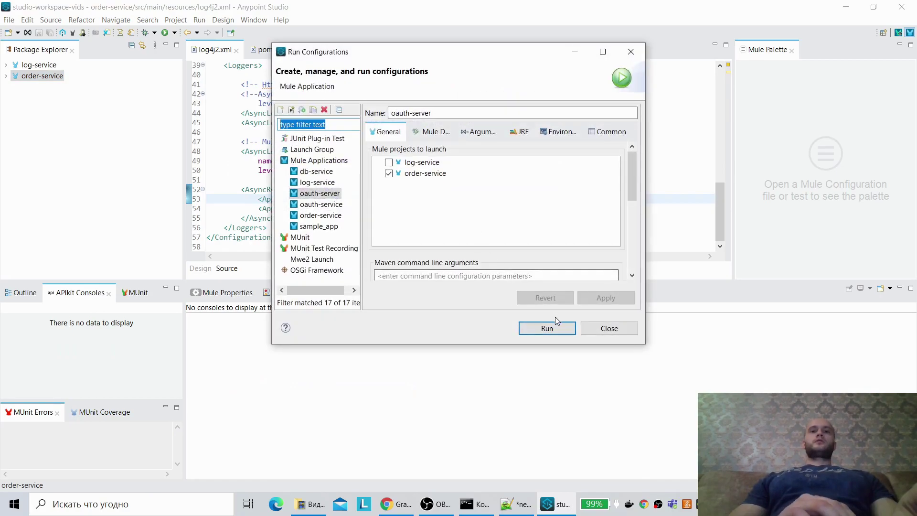
left_click(550, 328)
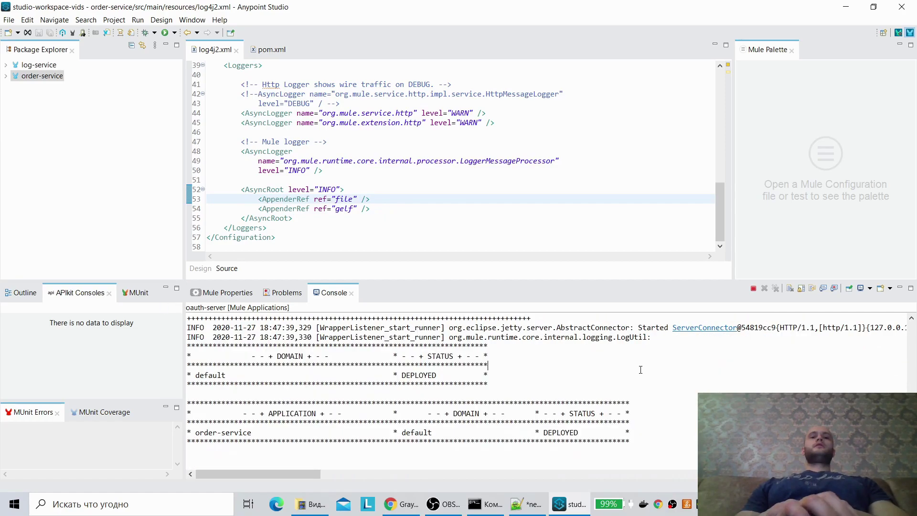
scroll(641, 370, "up", 5)
scroll(640, 369, "up", 5)
scroll(641, 370, "up", 5)
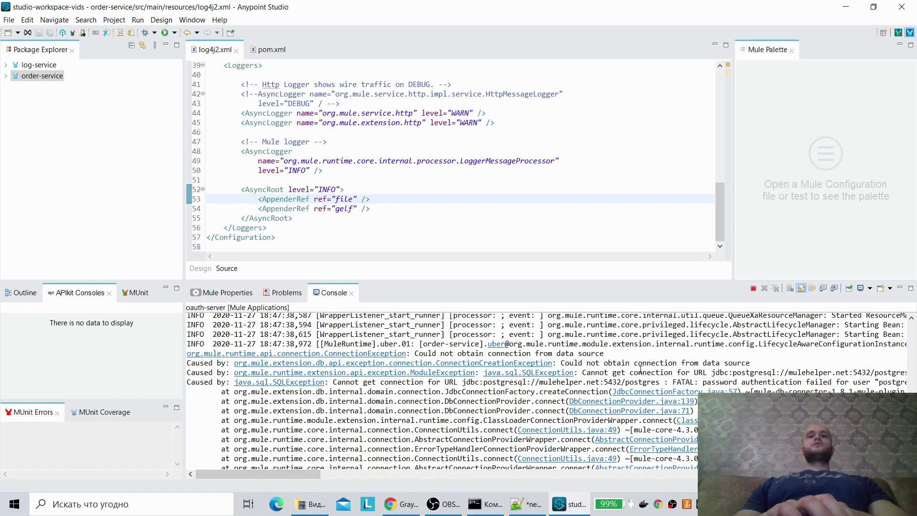
scroll(606, 363, "down", 5)
scroll(605, 362, "down", 5)
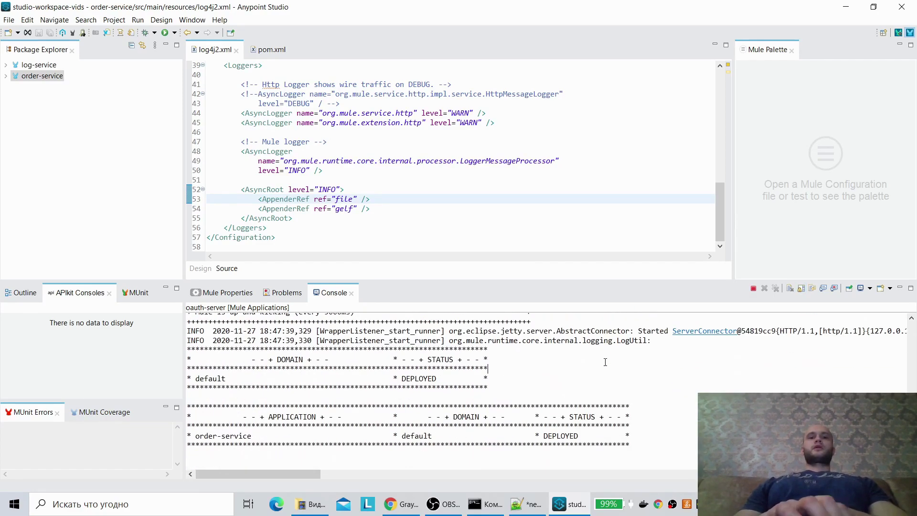
Check the console shows DEPLOYED, then refresh the Graylog search page.
right_click(587, 380)
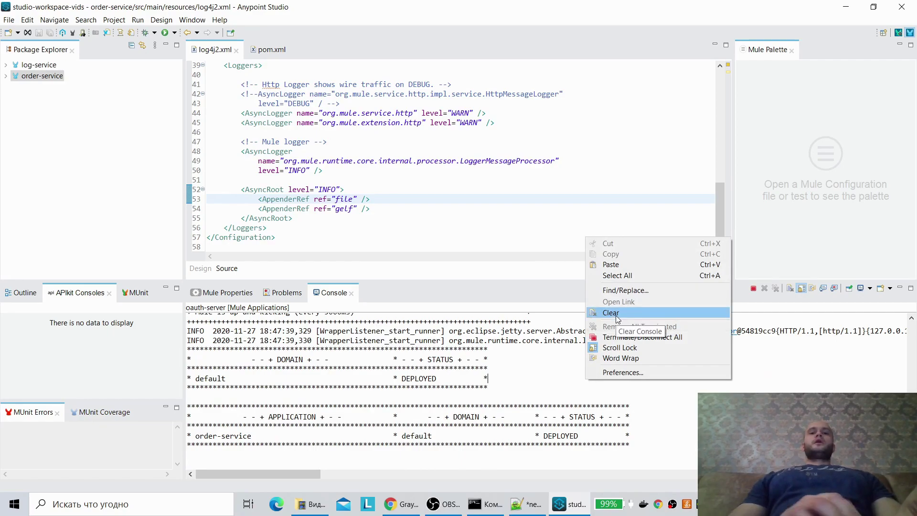
left_click(401, 503)
key("F5")
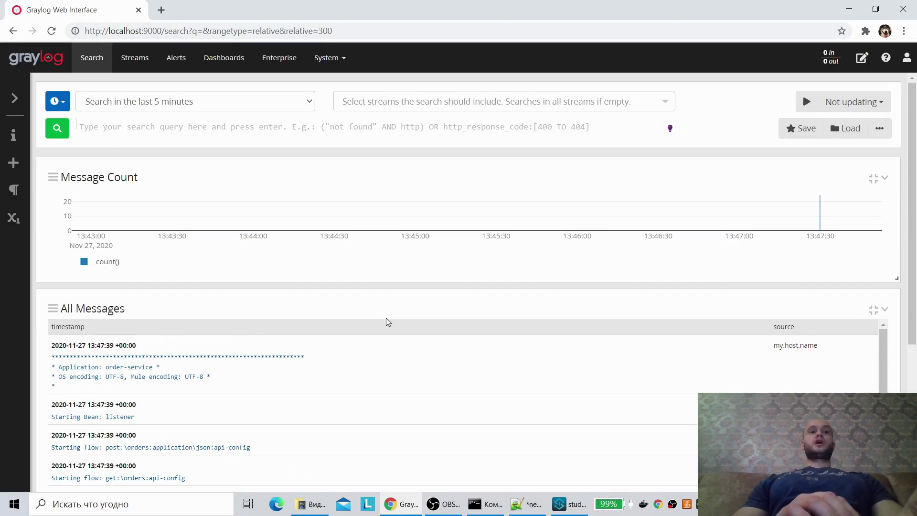
scroll(386, 364, "down", 5)
scroll(389, 364, "down", 5)
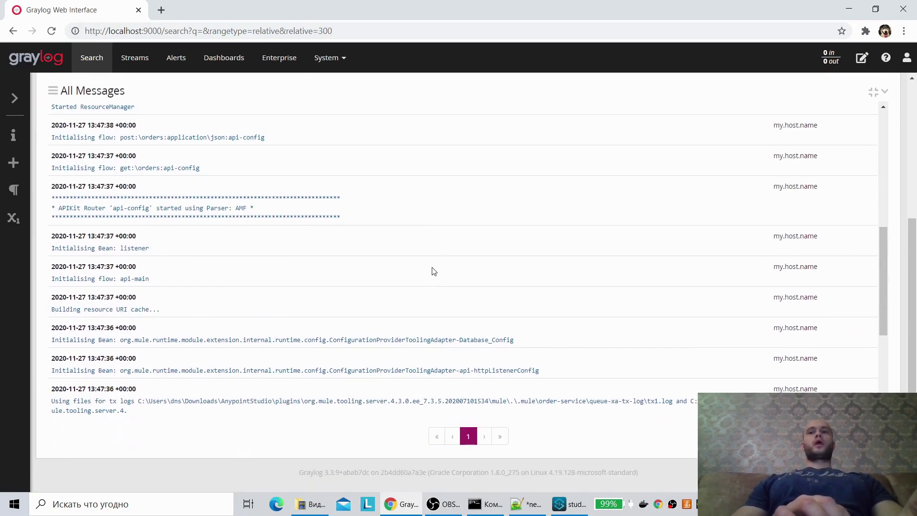
scroll(424, 301, "down", 3)
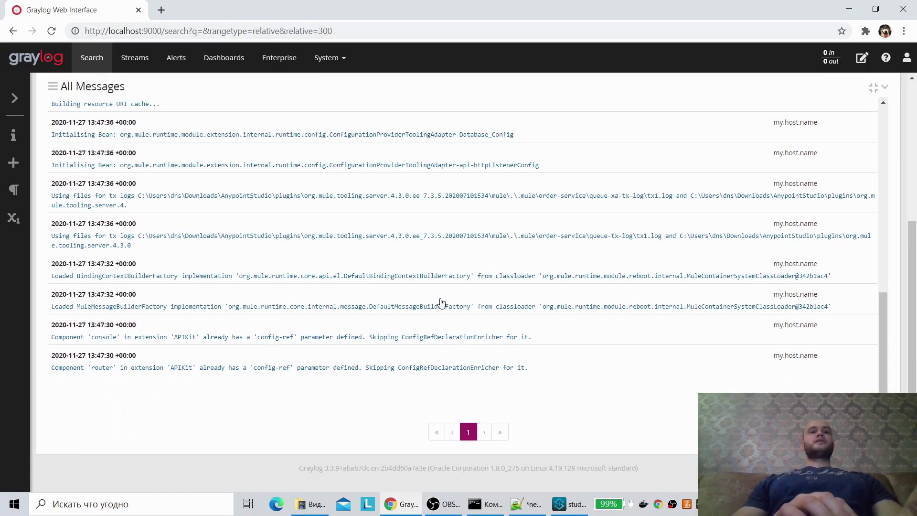
Request localhost:8081/api/orders in a new tab, getting HTTP ERROR 500, then return to Graylog.
left_click(162, 10)
type("local")
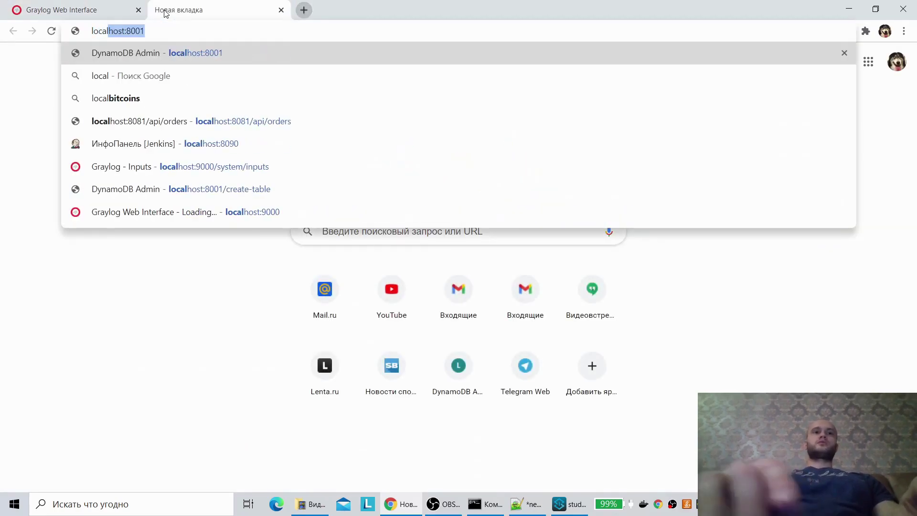
type("host:8081")
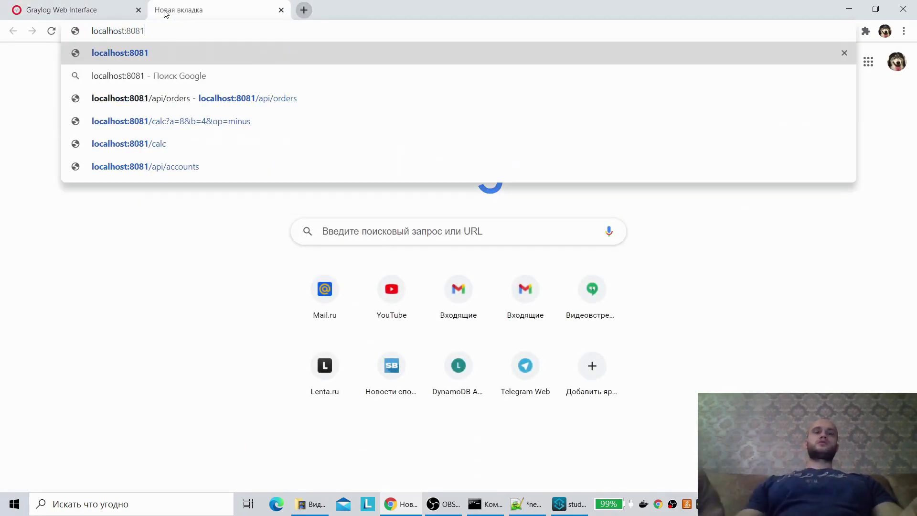
key("Down")
key("Down")
key("Down")
key("Up")
key("Up")
key("Return")
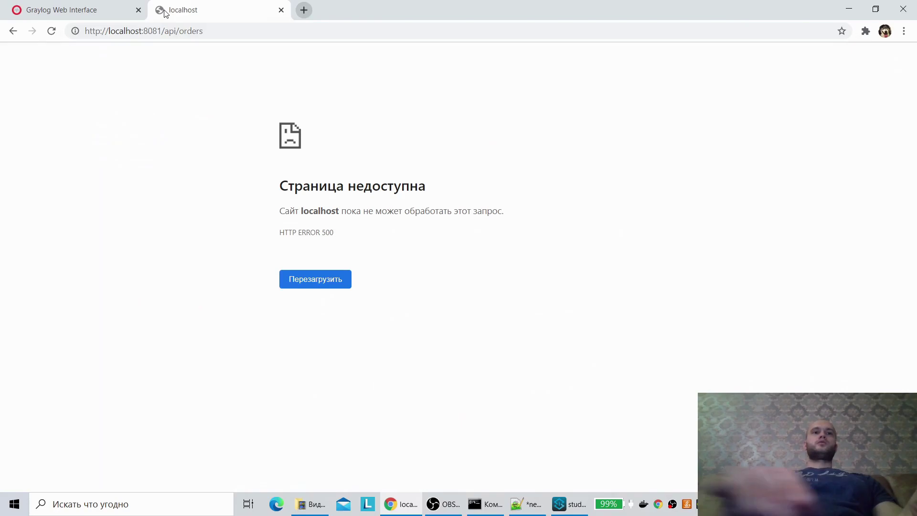
left_click(165, 33)
key("Return")
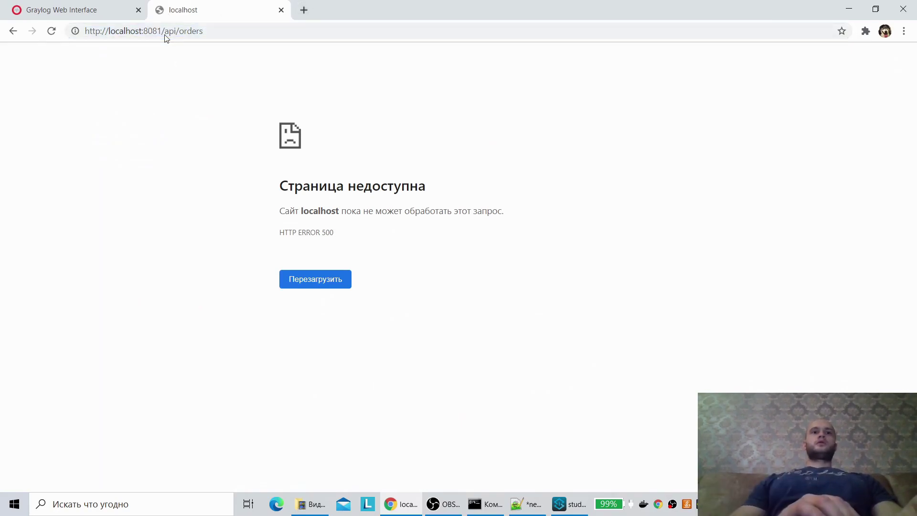
left_click(87, 10)
scroll(273, 235, "up", 2)
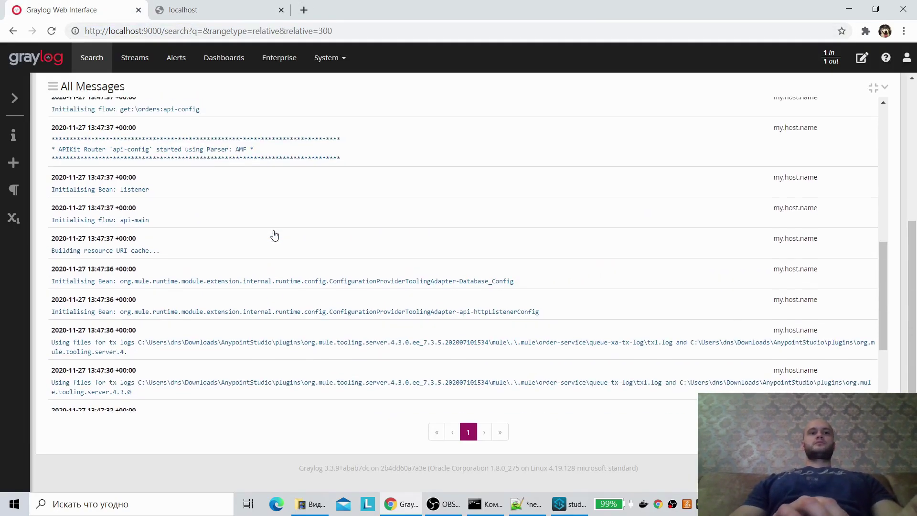
scroll(274, 236, "up", 2)
scroll(274, 236, "up", 2)
scroll(274, 236, "up", 1)
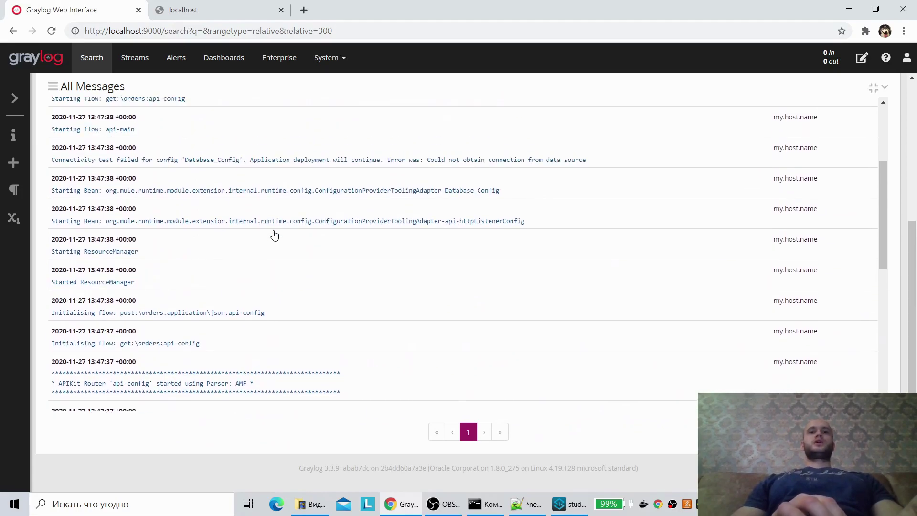
scroll(274, 236, "up", 2)
scroll(275, 236, "up", 2)
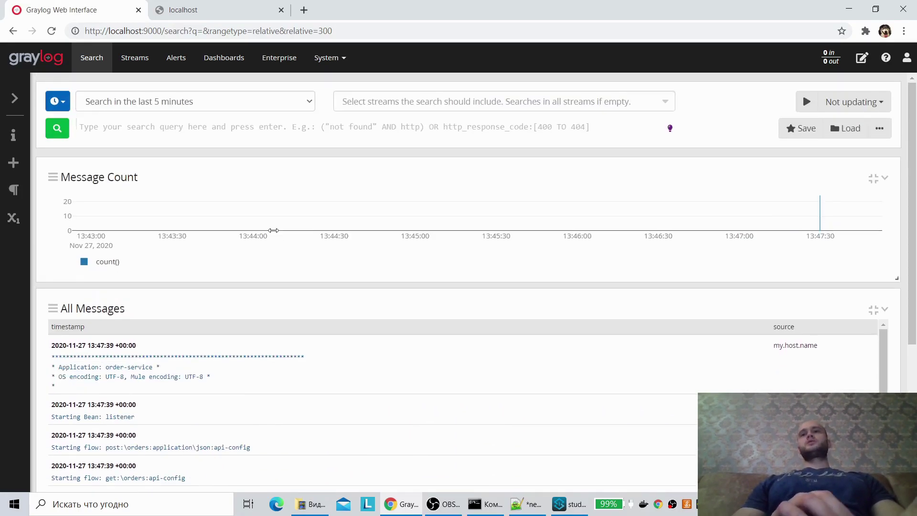